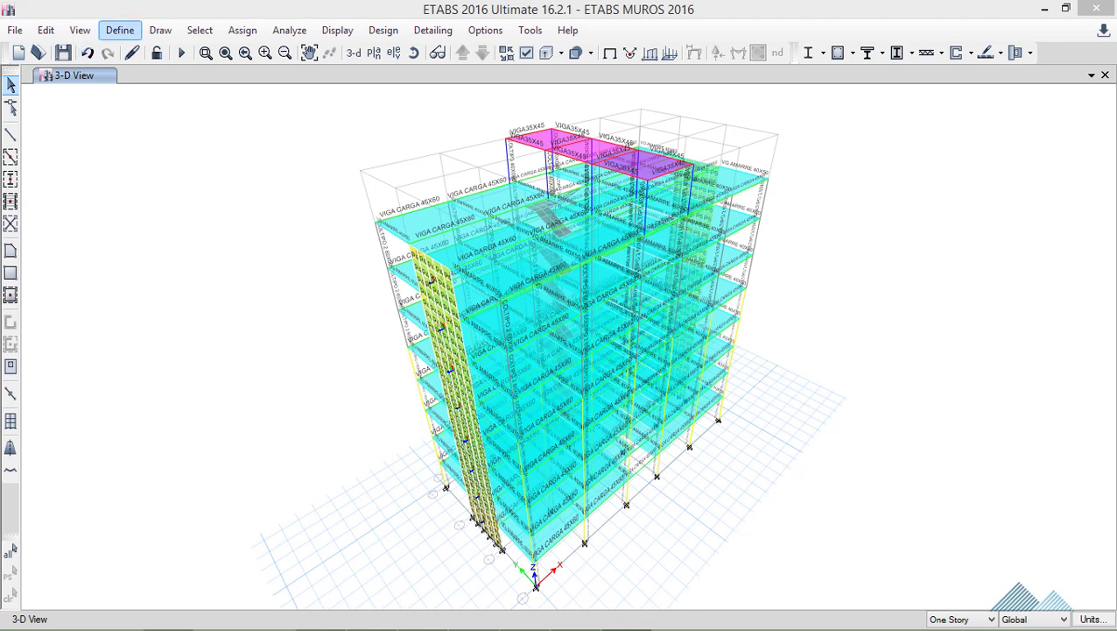
Copy the 1.2 CM + 1.6 CV FR load combination and rename the copy CIMENTACION.
left_click(120, 30)
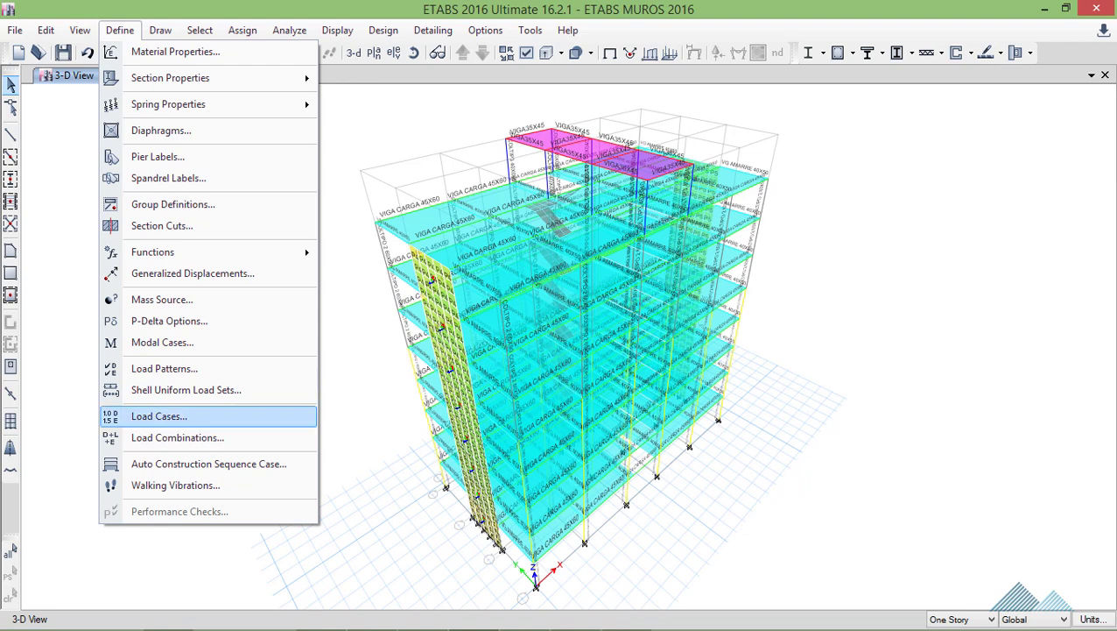
left_click(177, 437)
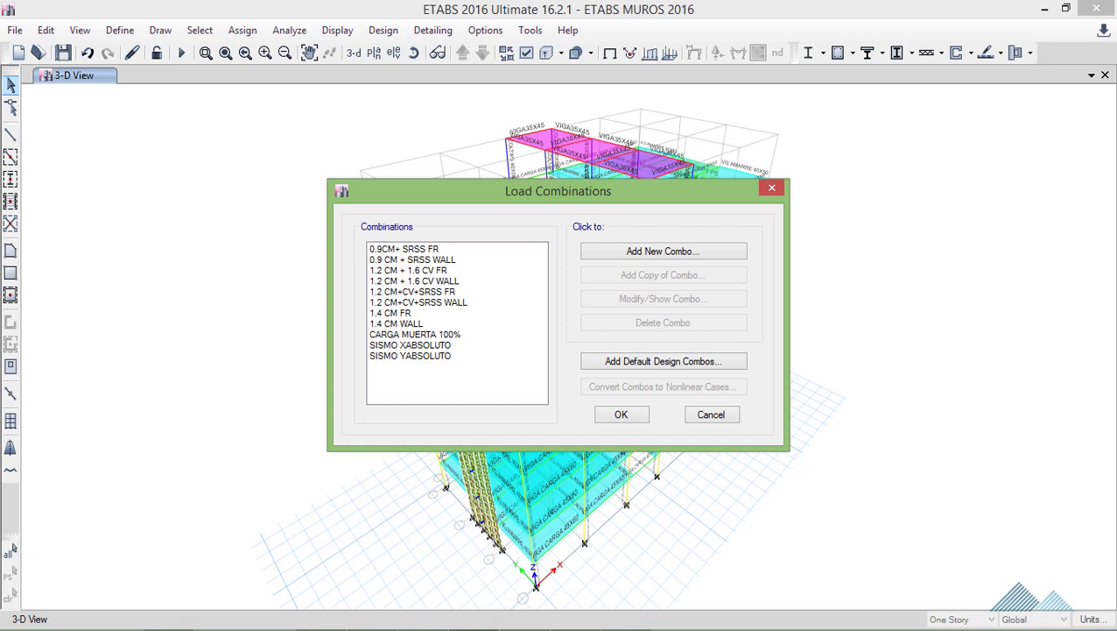
left_click(438, 270)
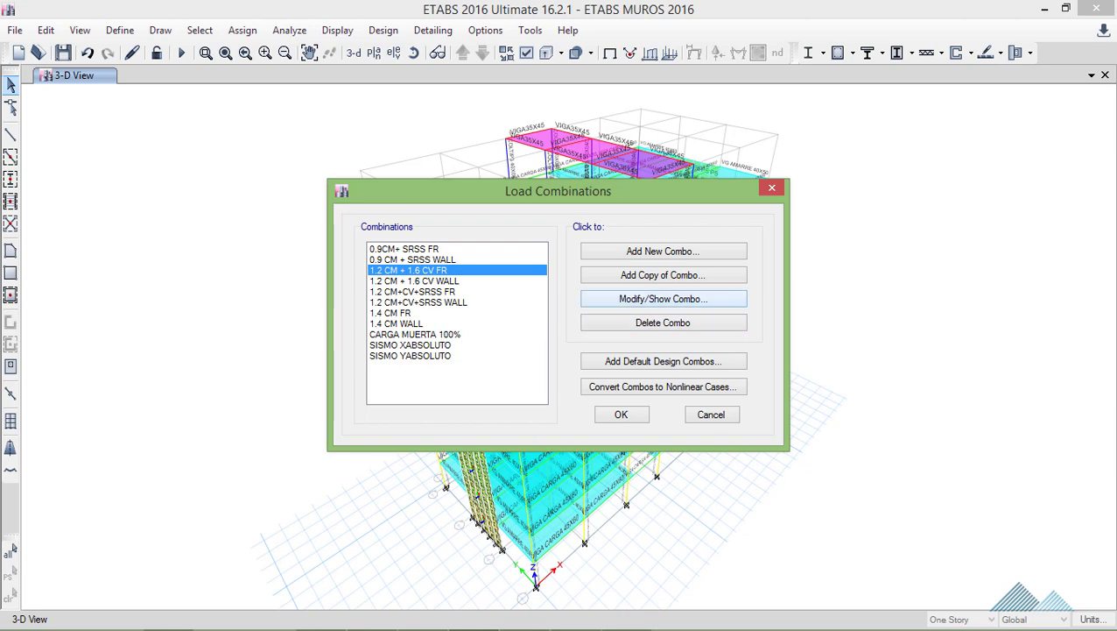
left_click(663, 274)
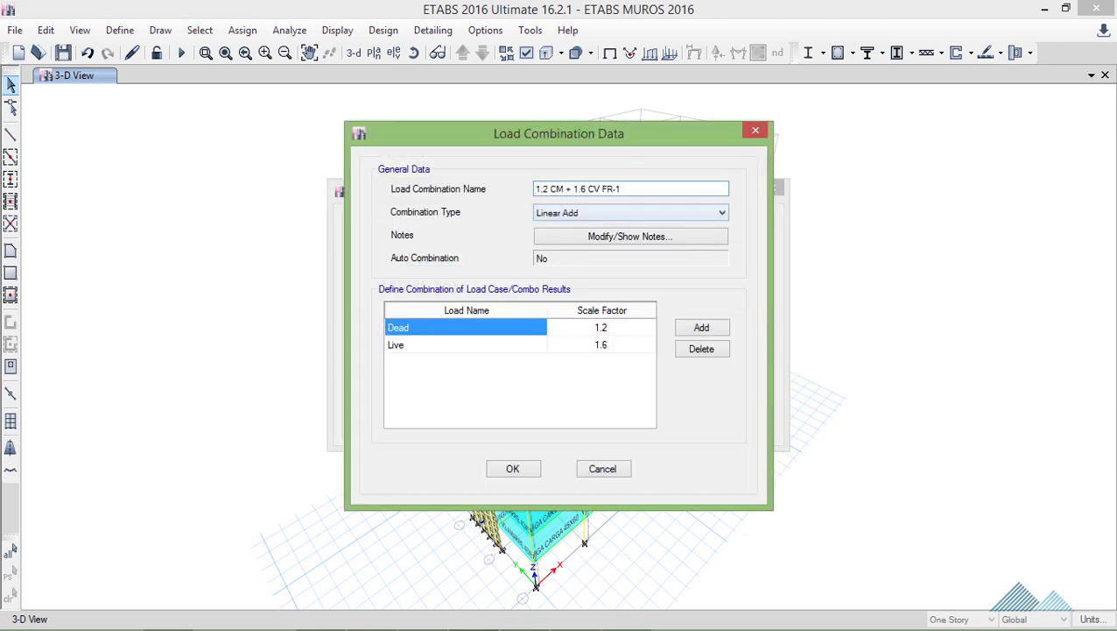
key("BackSpace")
key("BackSpace")
key("BackSpace")
key("BackSpace")
key("BackSpace")
key("BackSpace")
key("BackSpace")
key("BackSpace")
type("Com")
key("BackSpace")
key("BackSpace")
type("IMENTA")
type("CION")
Set the CIMENTACION Dead and Live scale factors to 1 and save the combination.
left_click(601, 327)
type("1")
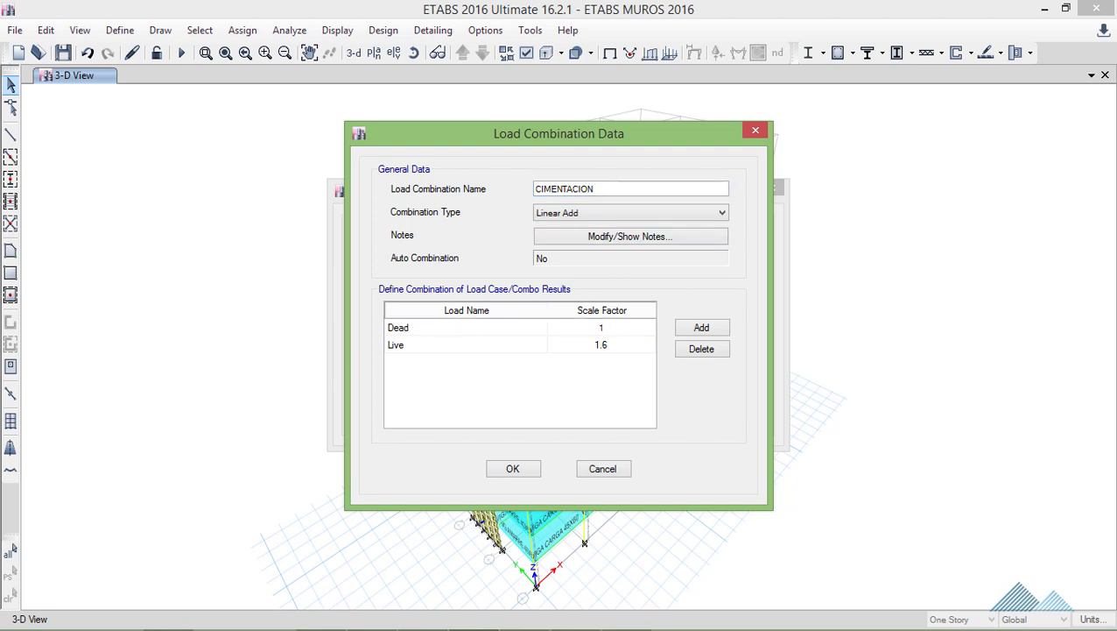
left_click(601, 344)
type("1")
key("Return")
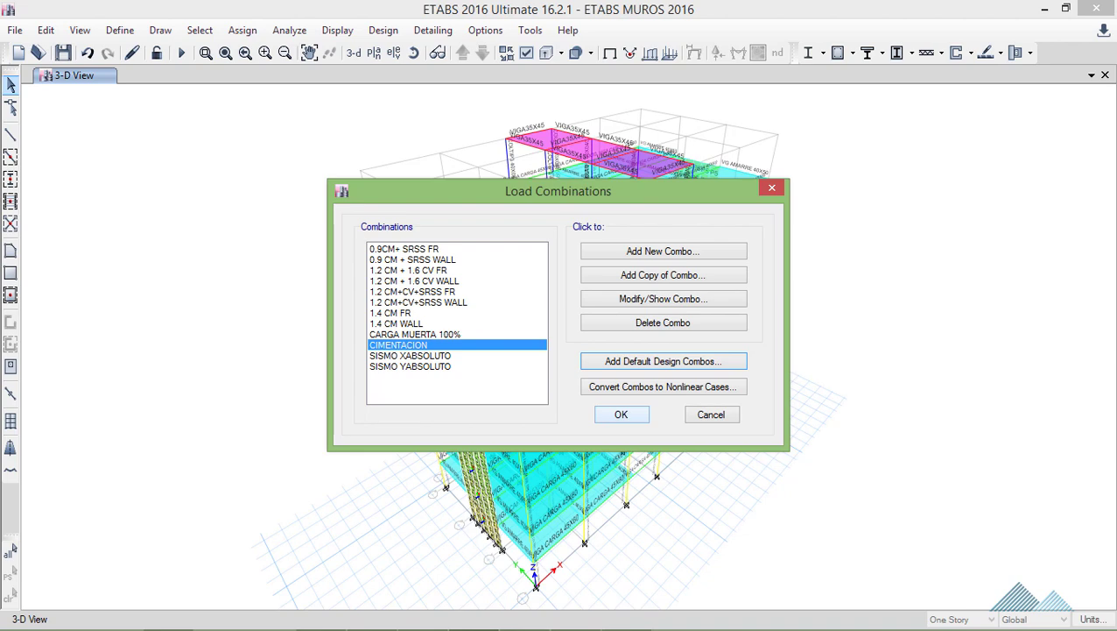
left_click(621, 414)
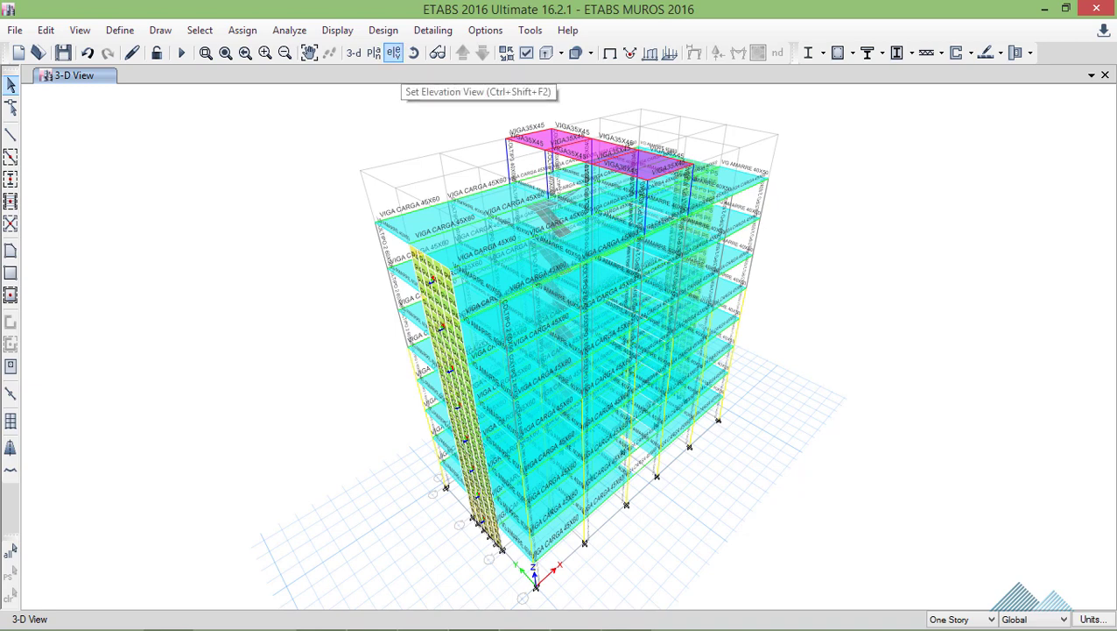
Show the plan view of the Base level at Z = 0 m.
left_click(374, 52)
left_click(461, 350)
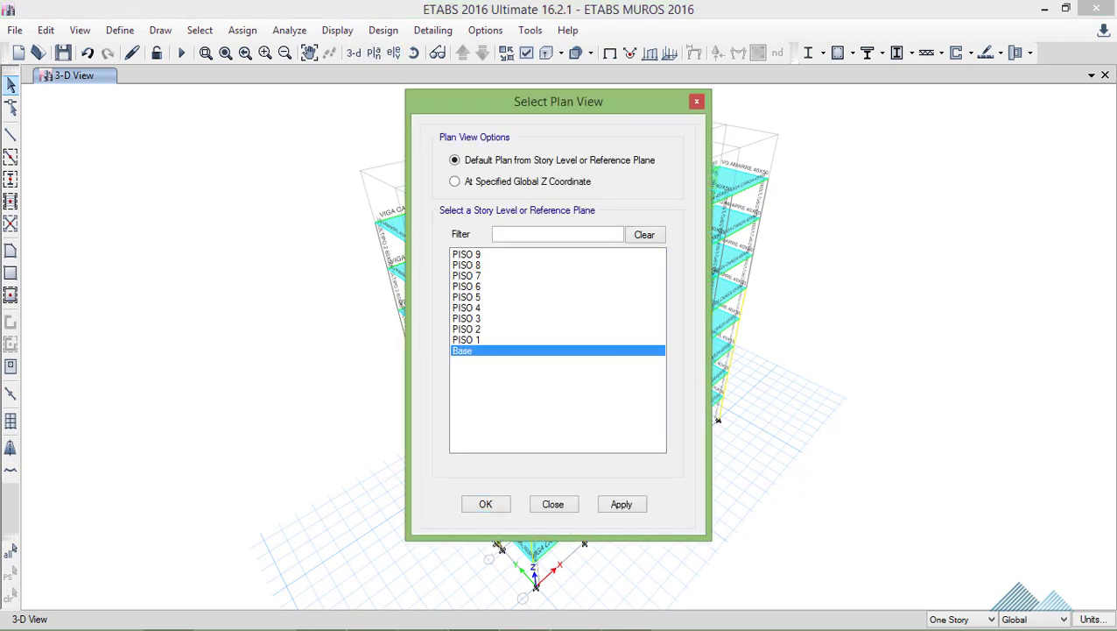
left_click(621, 503)
left_click(553, 504)
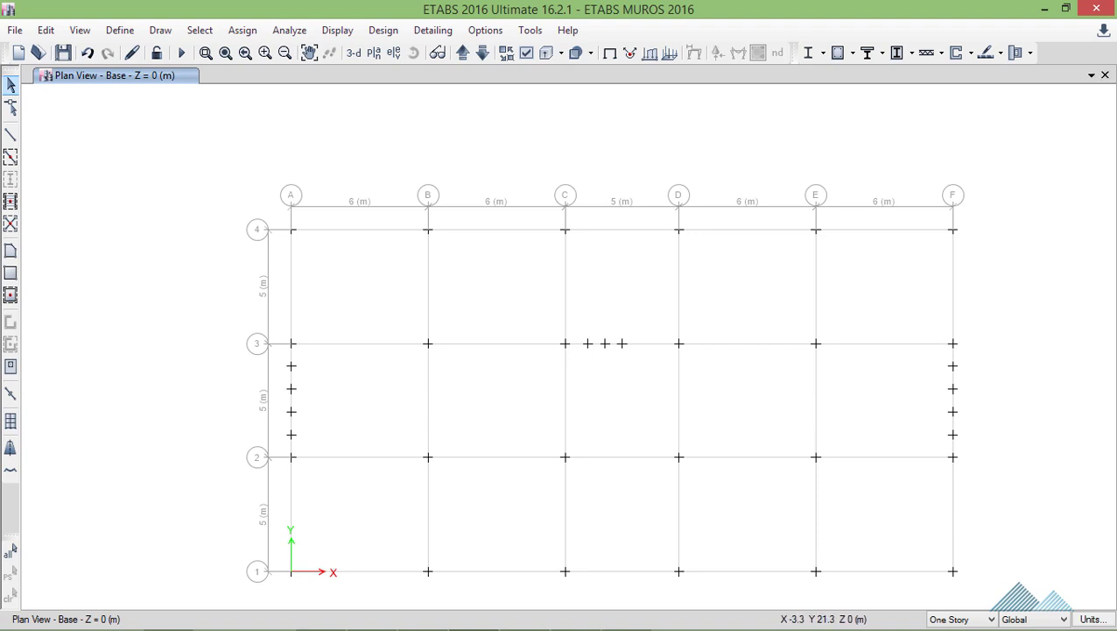
Confirm the concrete design combinations and run the analysis to get Dead load displacements.
left_click(838, 52)
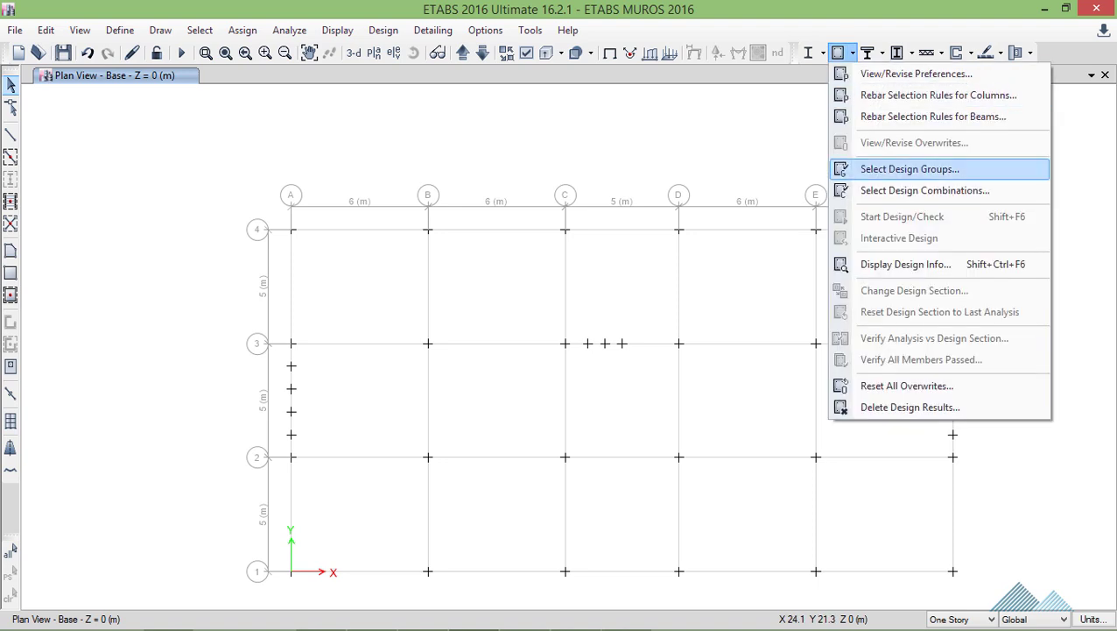
left_click(924, 190)
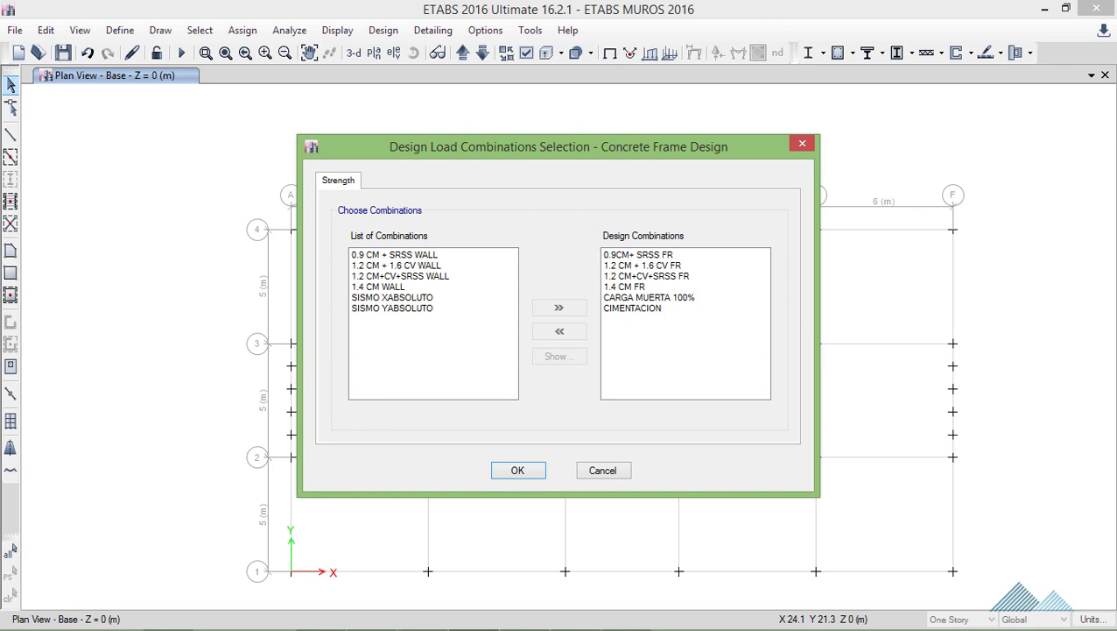
left_click(518, 470)
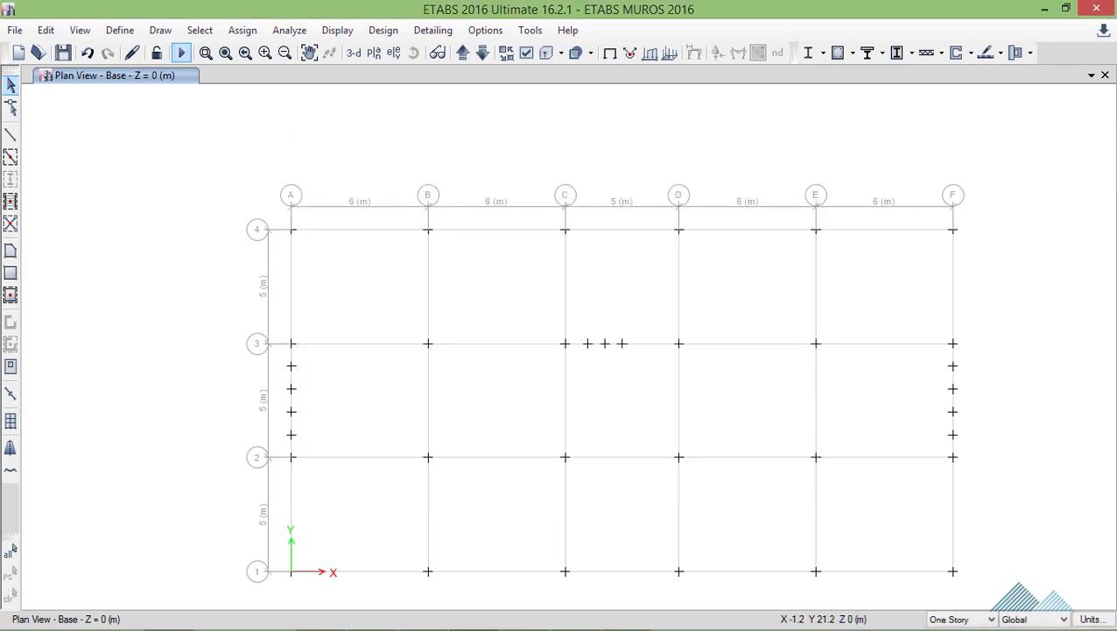
left_click(181, 52)
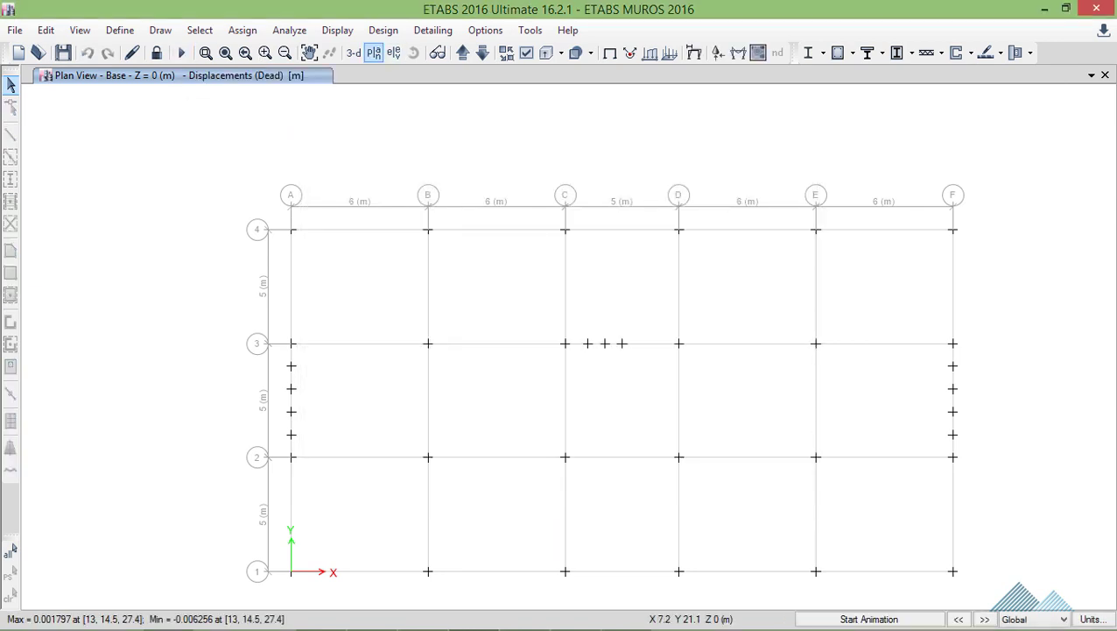
left_click(353, 53)
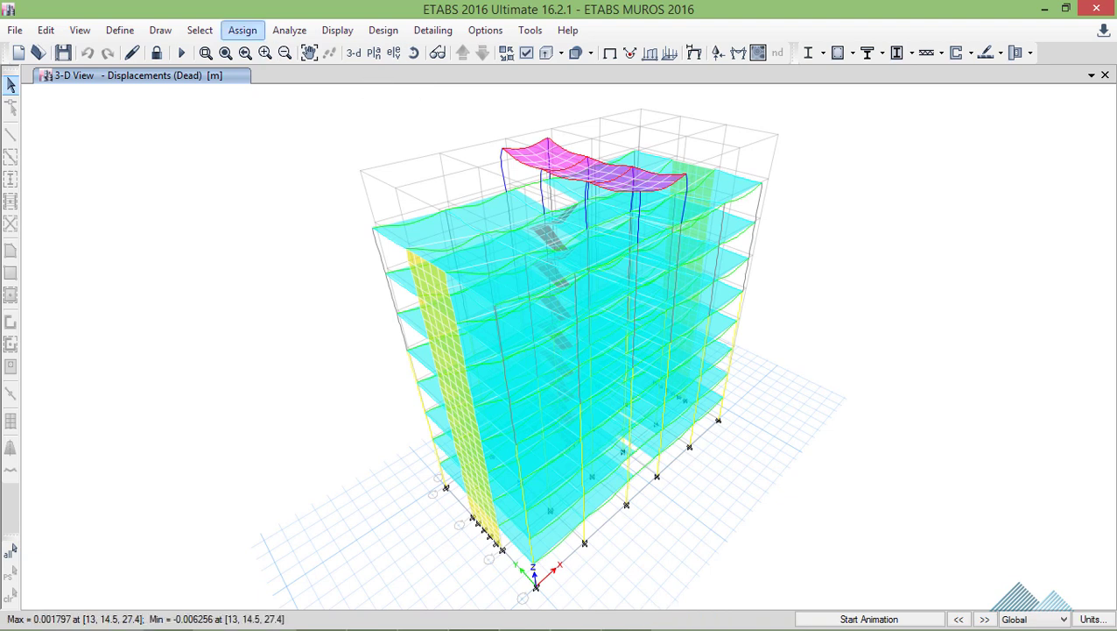
Display the Joint Reactions results table.
left_click(338, 30)
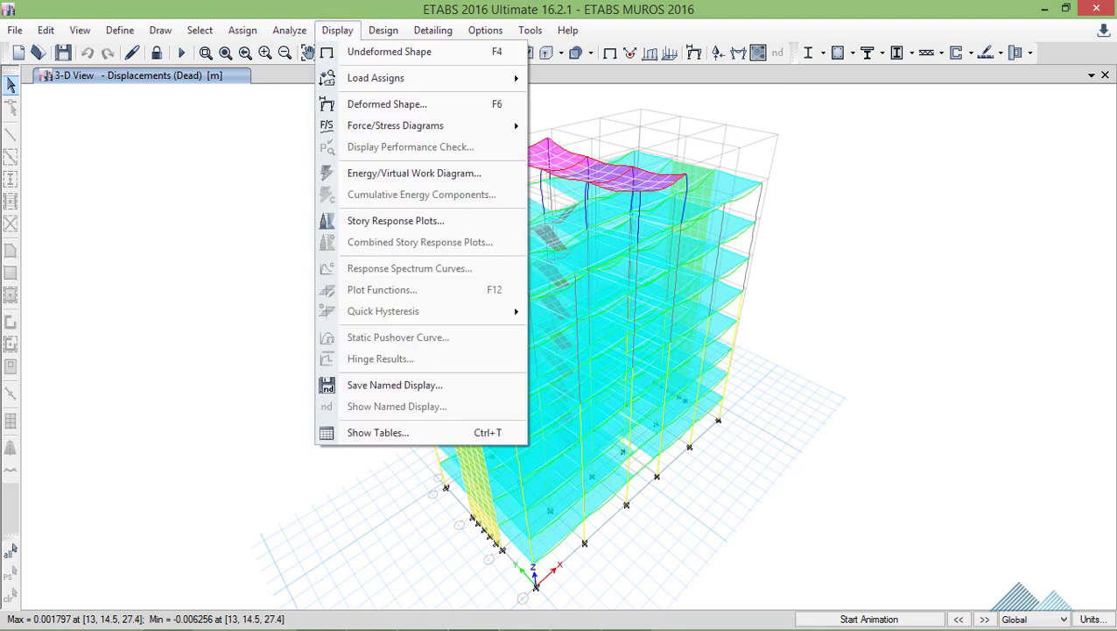
left_click(385, 431)
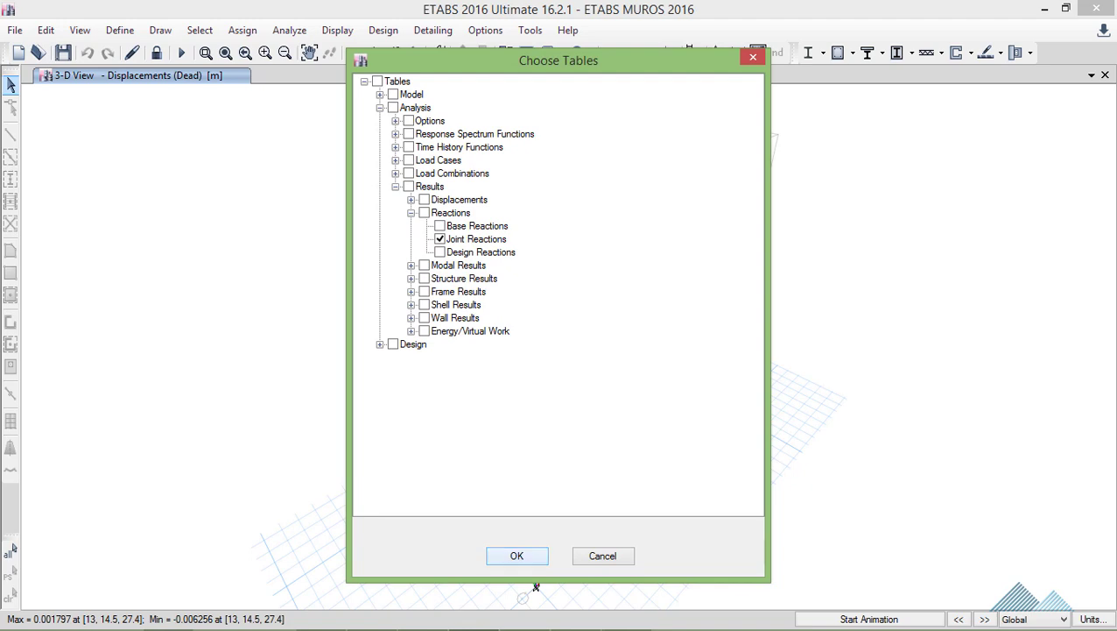
left_click(516, 555)
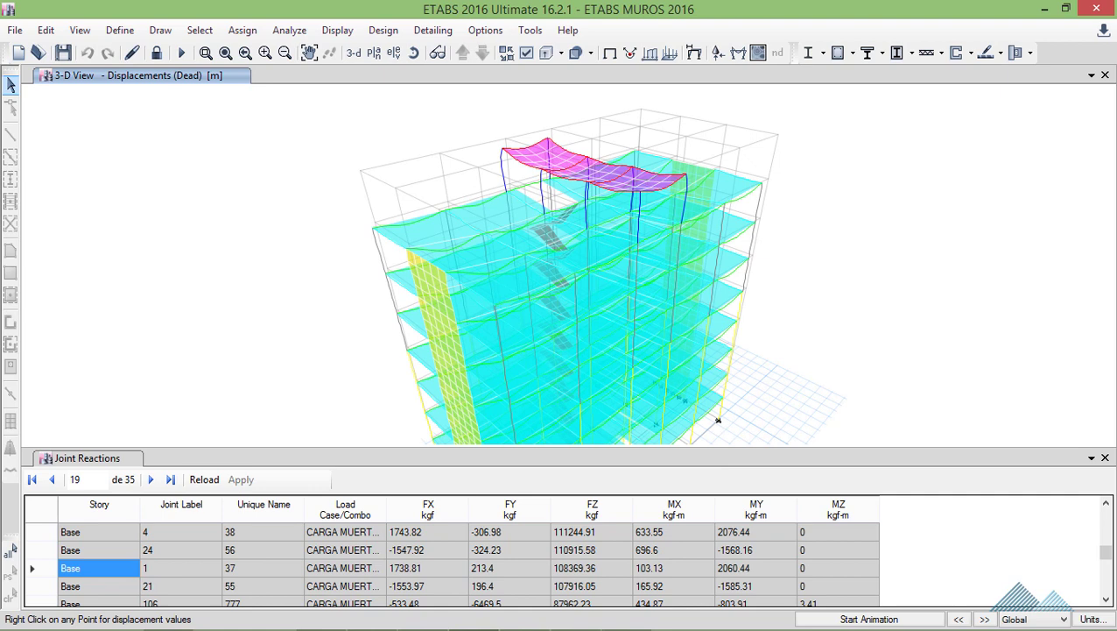
Filter the table to the Base story and the CIMENTACION load combination.
right_click(109, 506)
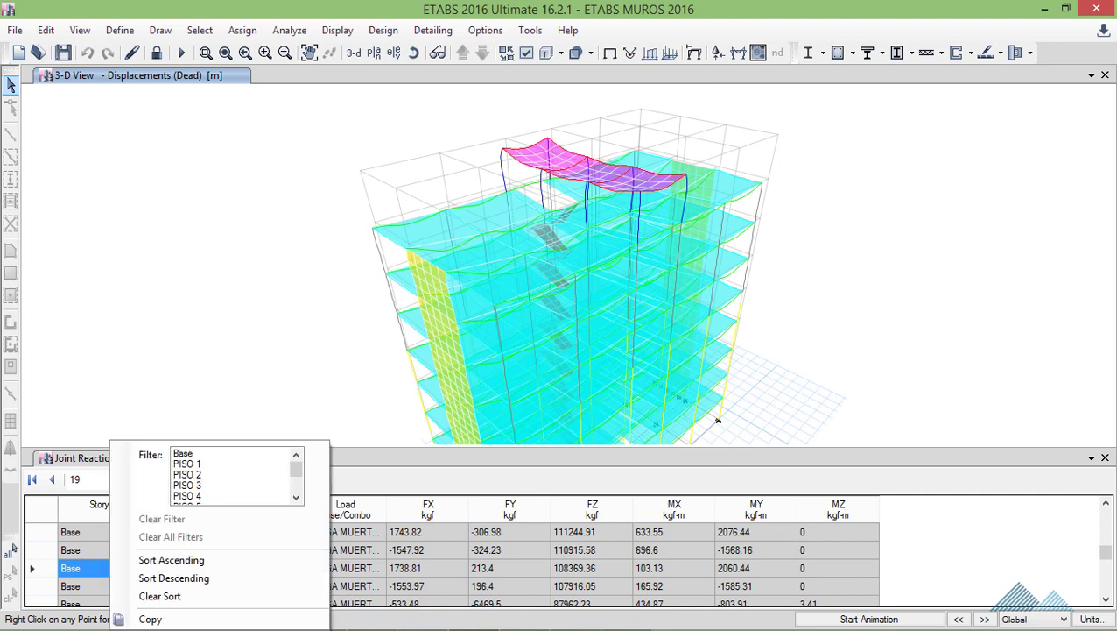
left_click(201, 453)
key("Escape")
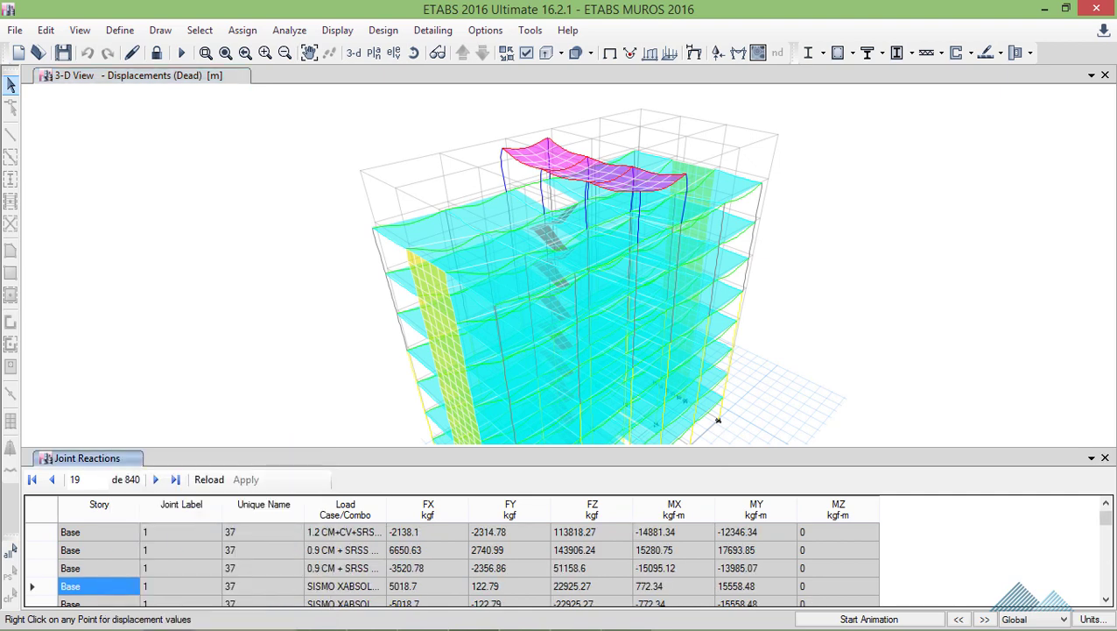
right_click(355, 509)
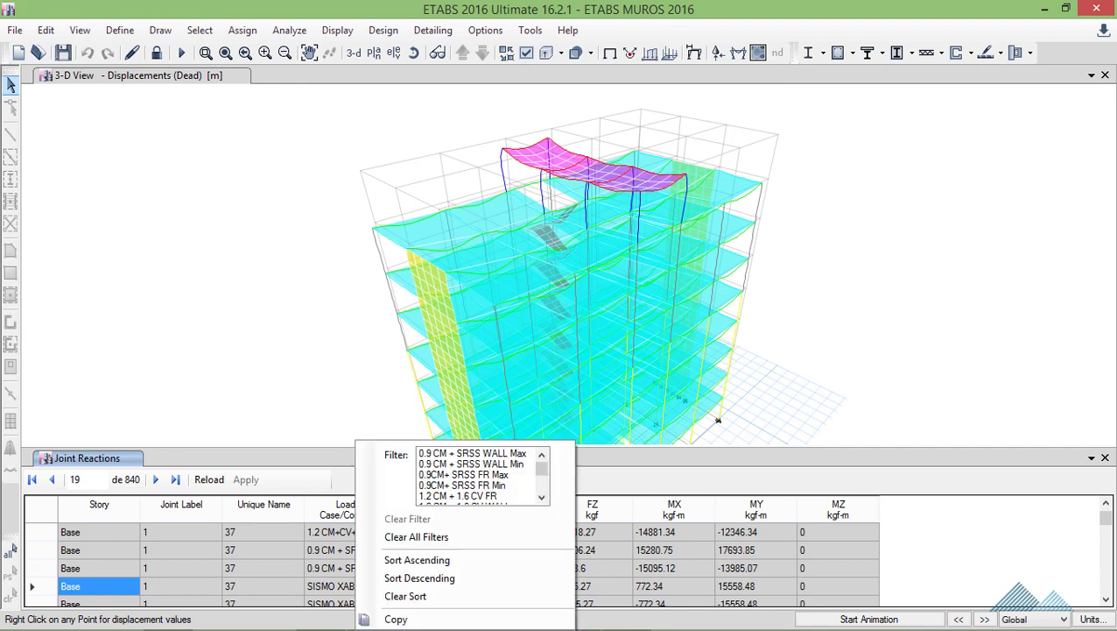
left_click_drag(542, 470, 542, 478)
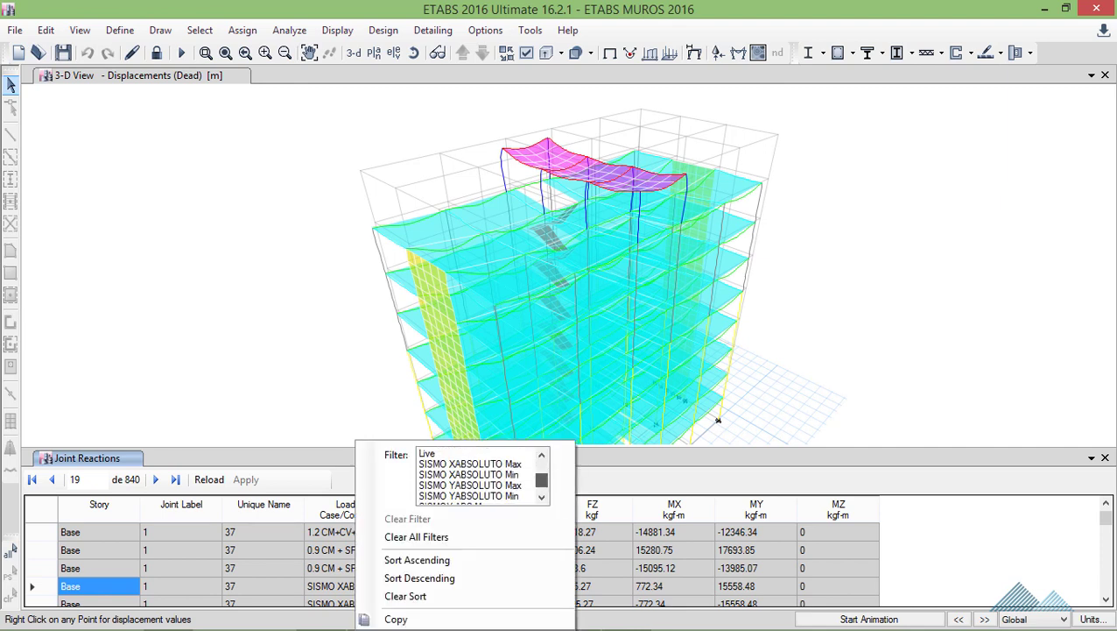
left_click(448, 474)
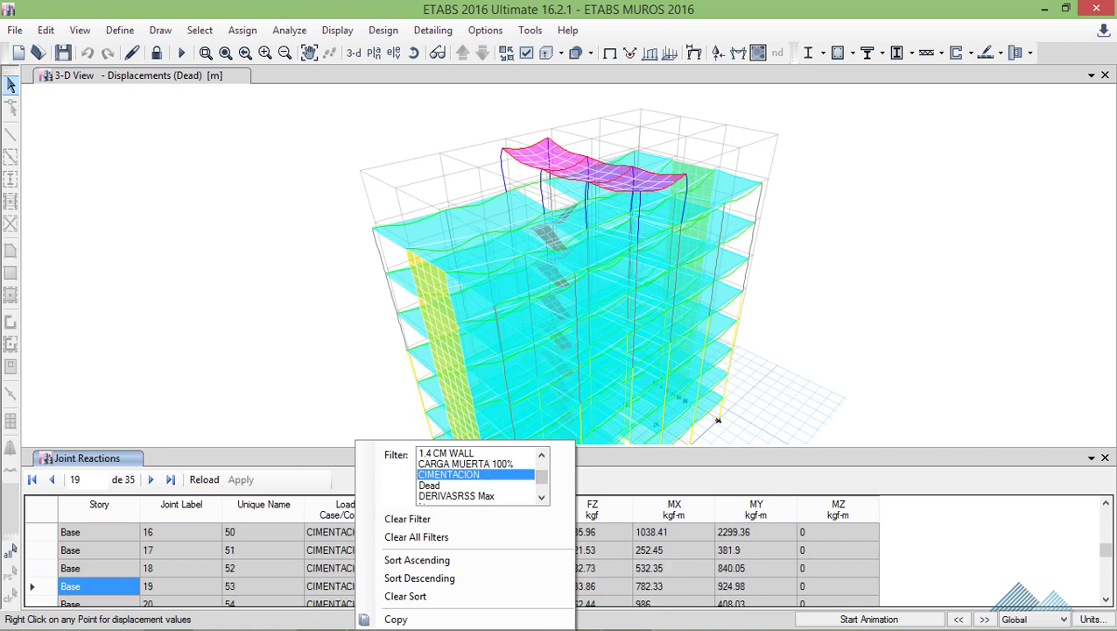
key("Escape")
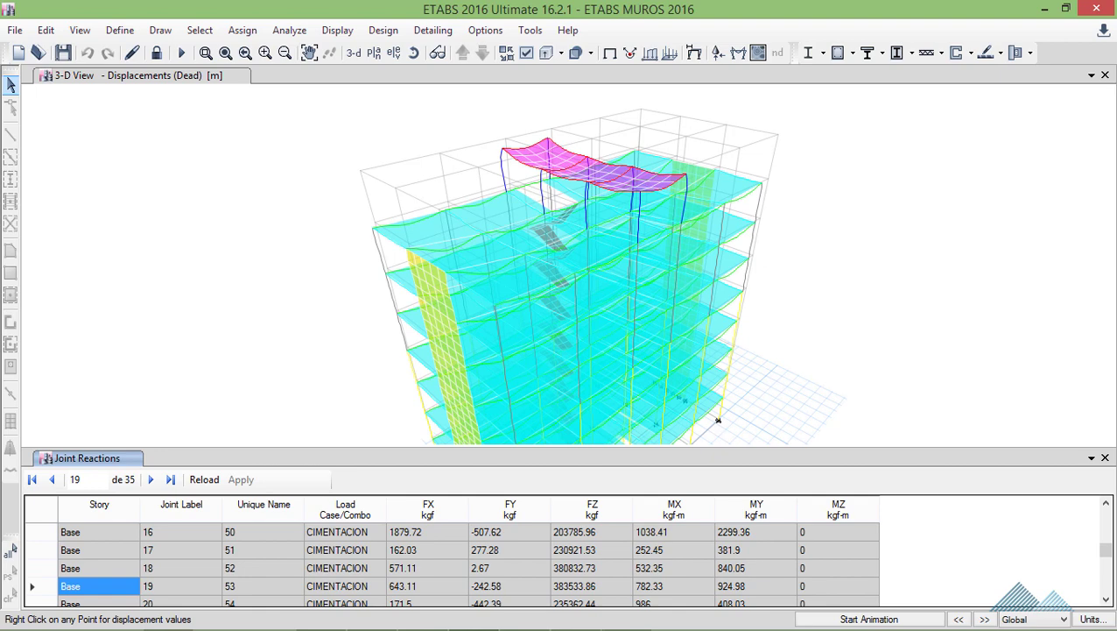
Change the consistent force unit from kgf to kN.
left_click(1092, 619)
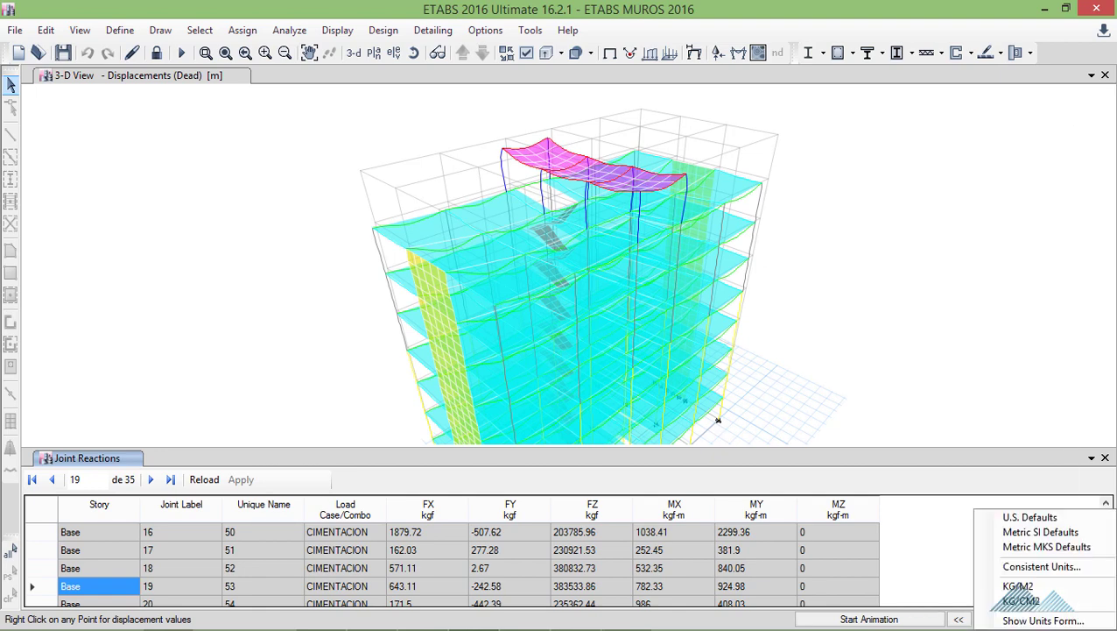
left_click(1042, 566)
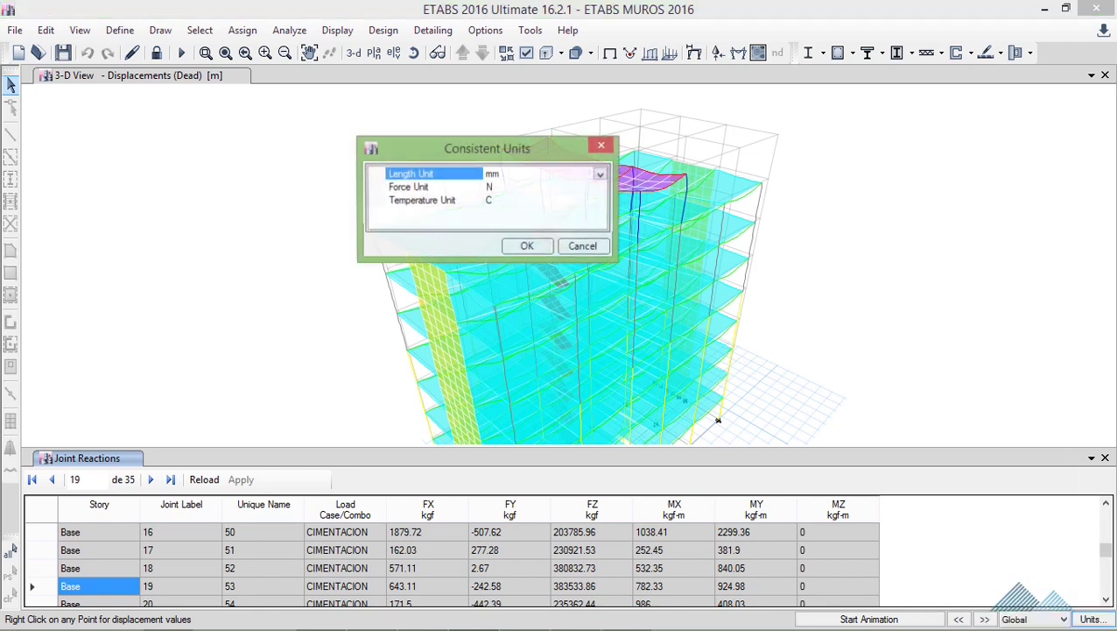
key("Down")
key("alt+Down")
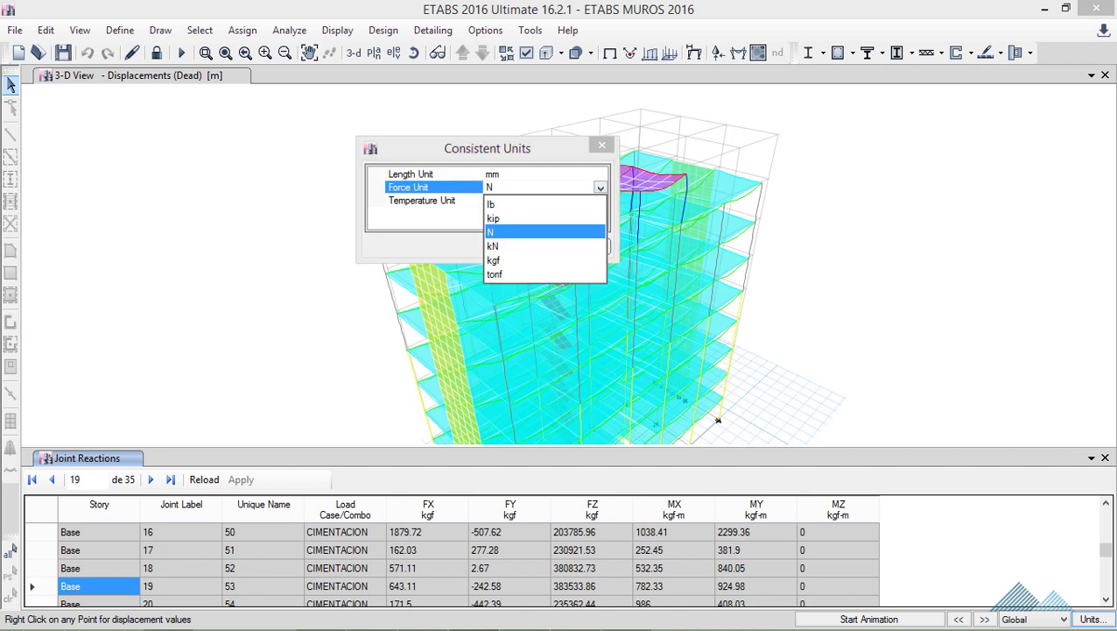
key("Down")
key("Return")
key("Up")
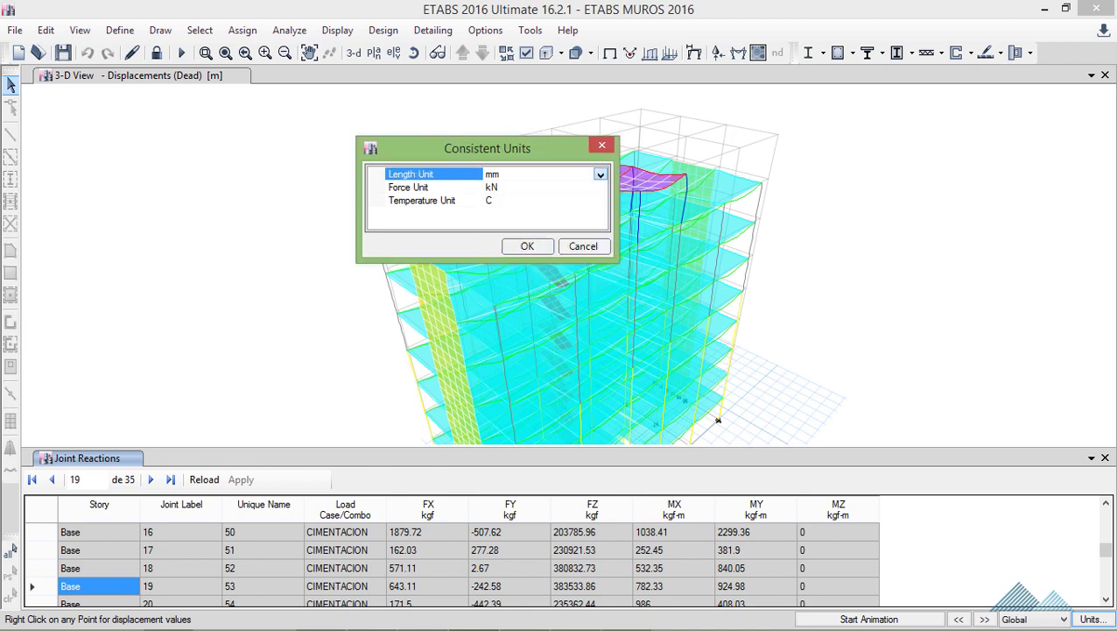
key("alt+Down")
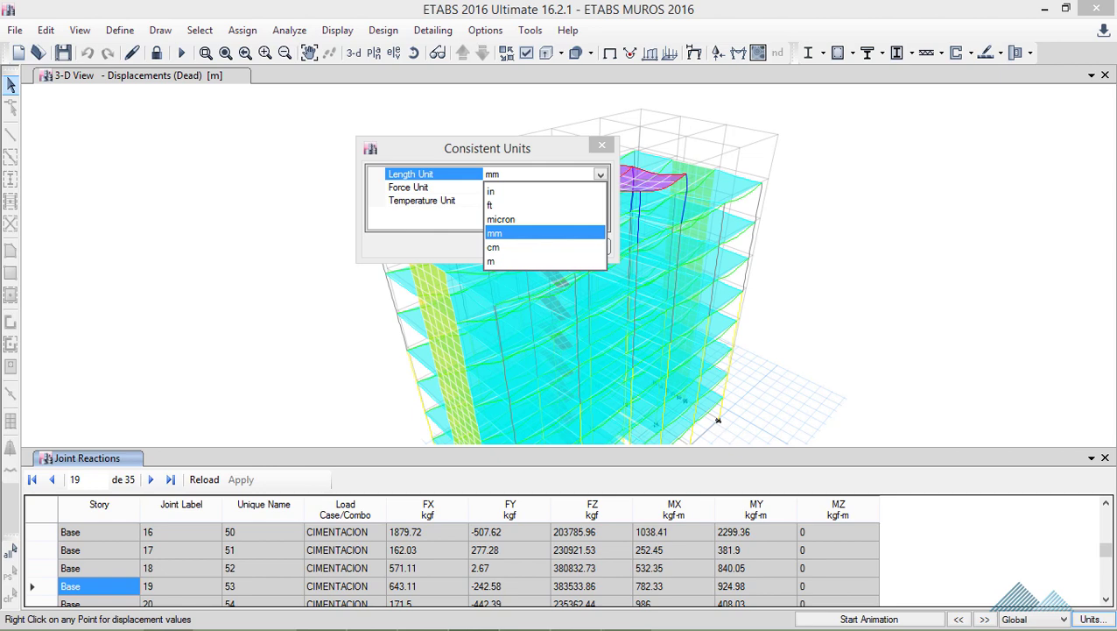
key("Return")
key("Return")
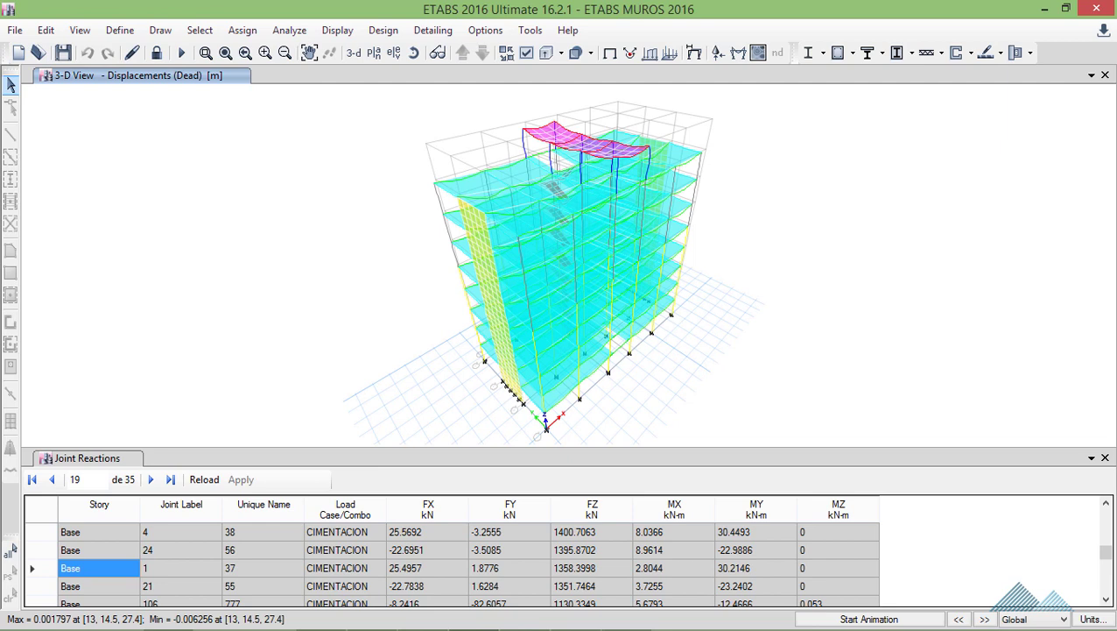
Export the Joint Reactions table to Excel and hide its Unique Name column.
right_click(907, 524)
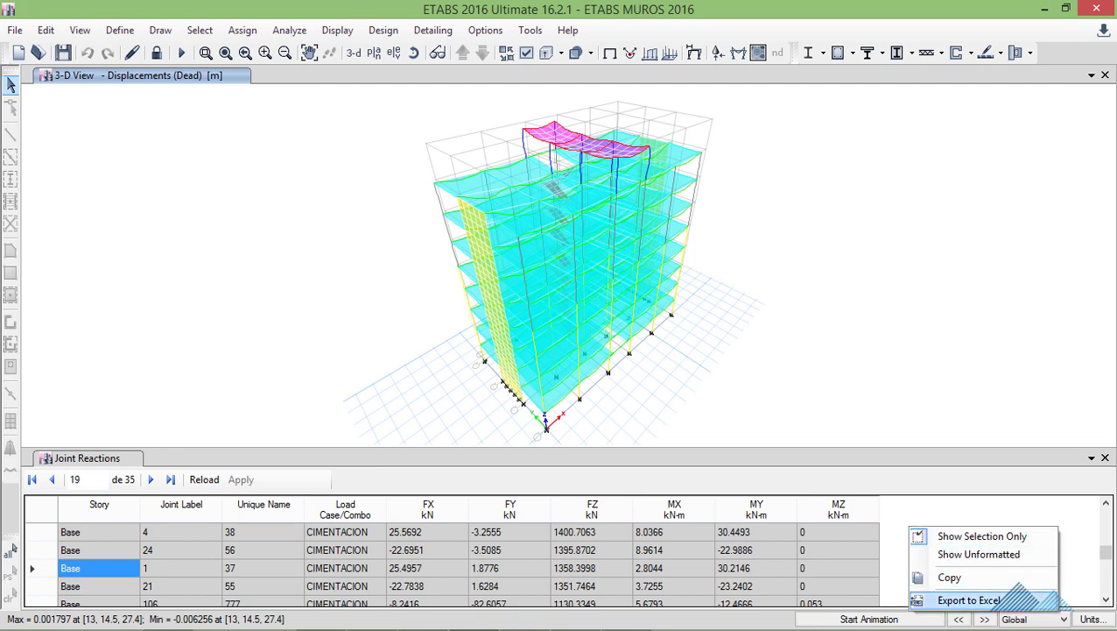
left_click(973, 599)
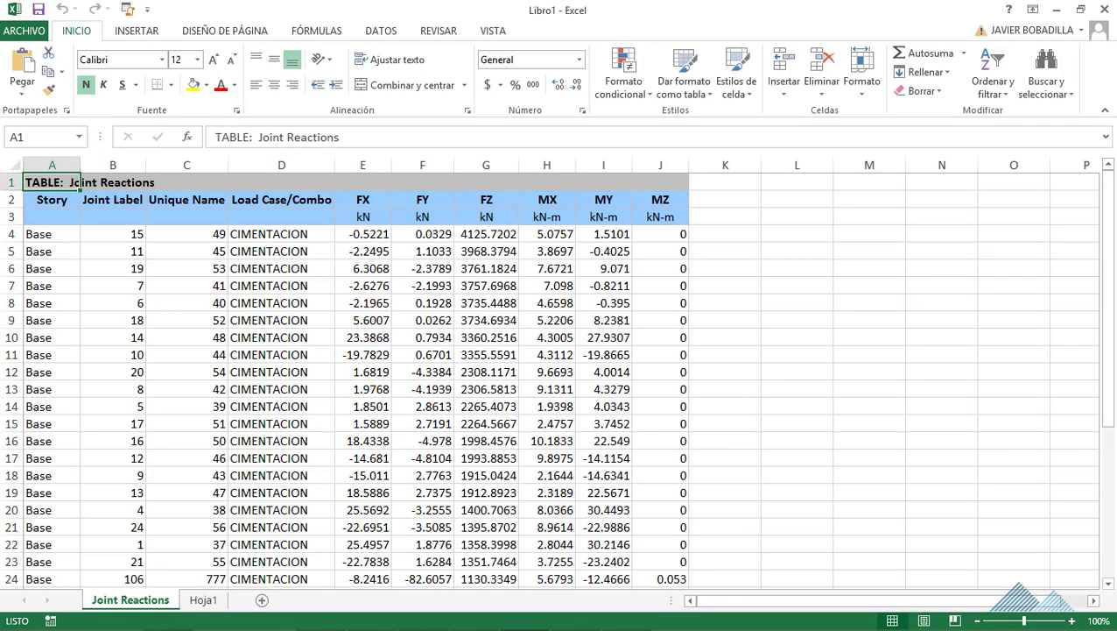
left_click(191, 165)
right_click(193, 167)
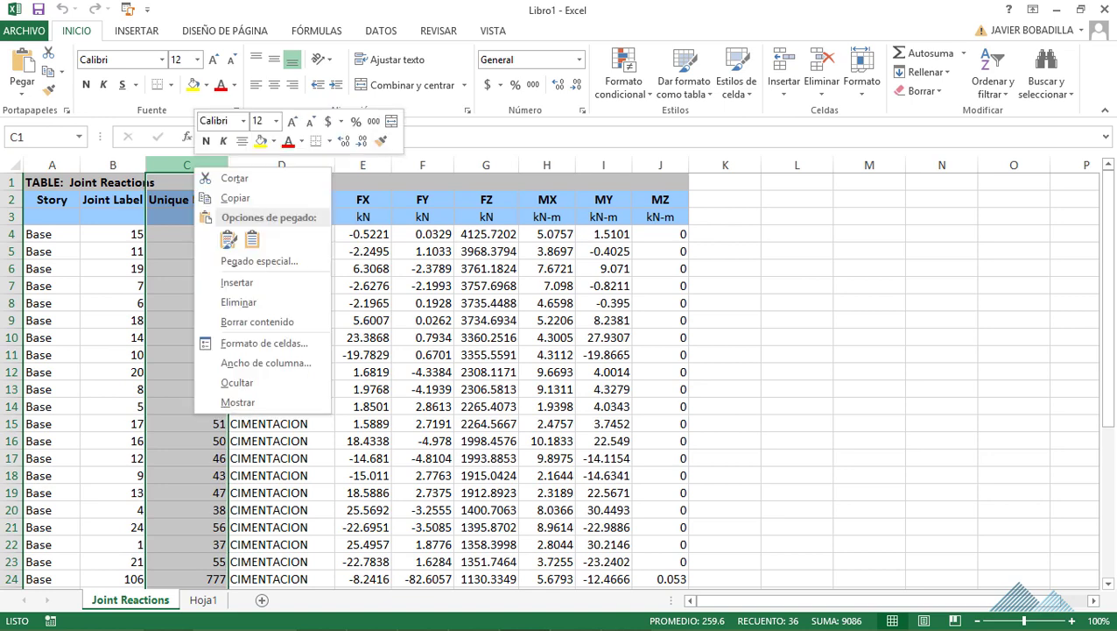
left_click(236, 383)
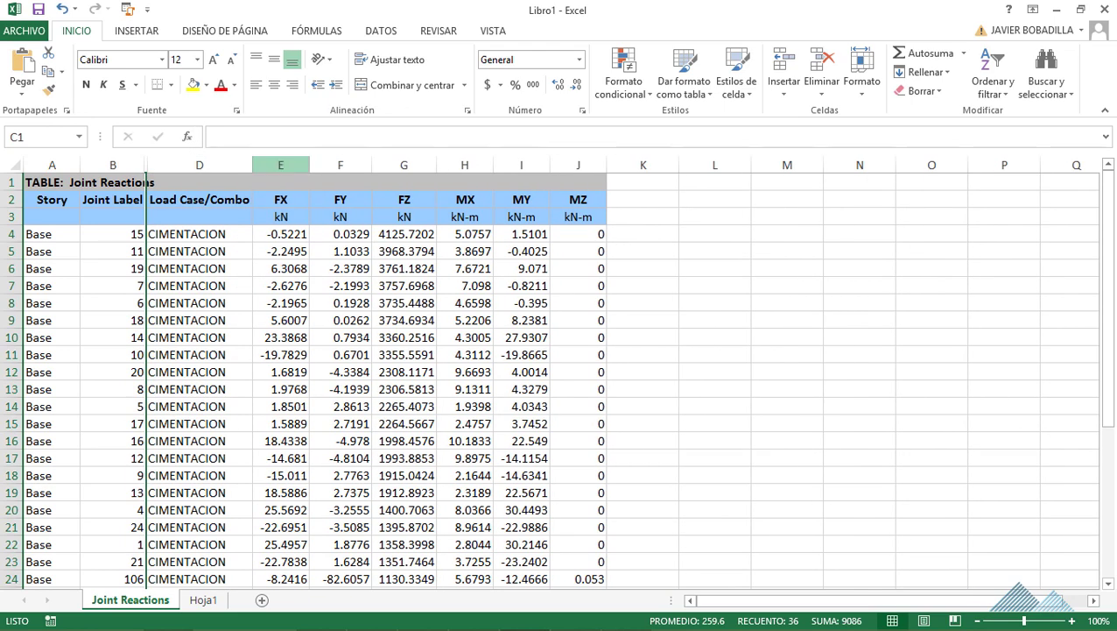
Hide columns E:F (FX, FY) and H:J (MX, MY, MZ) in the exported table.
left_click_drag(280, 164, 340, 164)
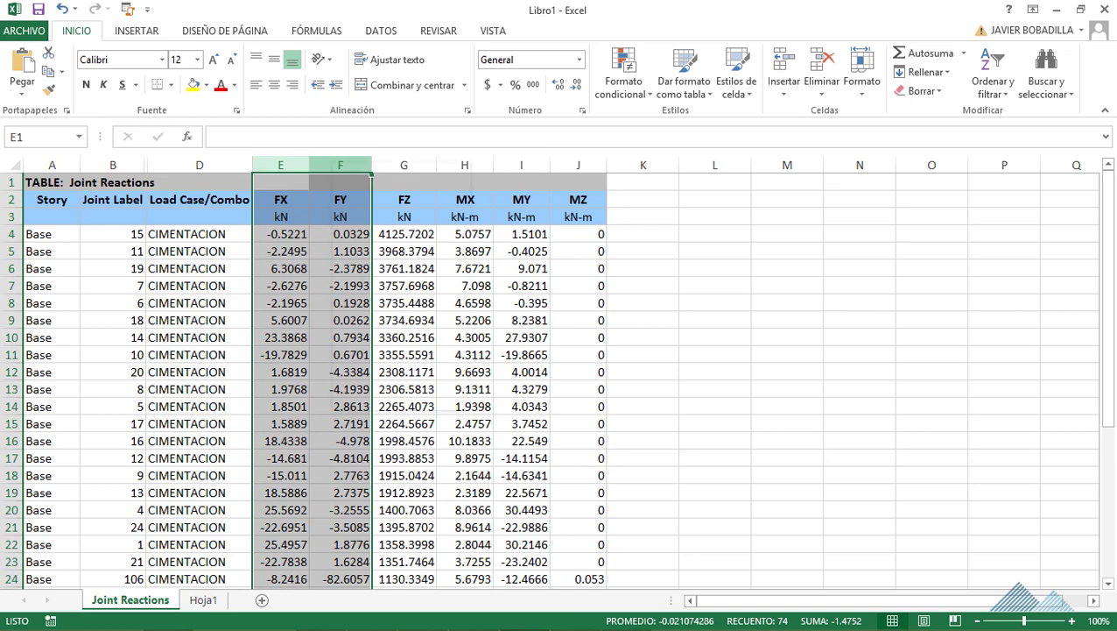
right_click(333, 164)
key("ctrl+0")
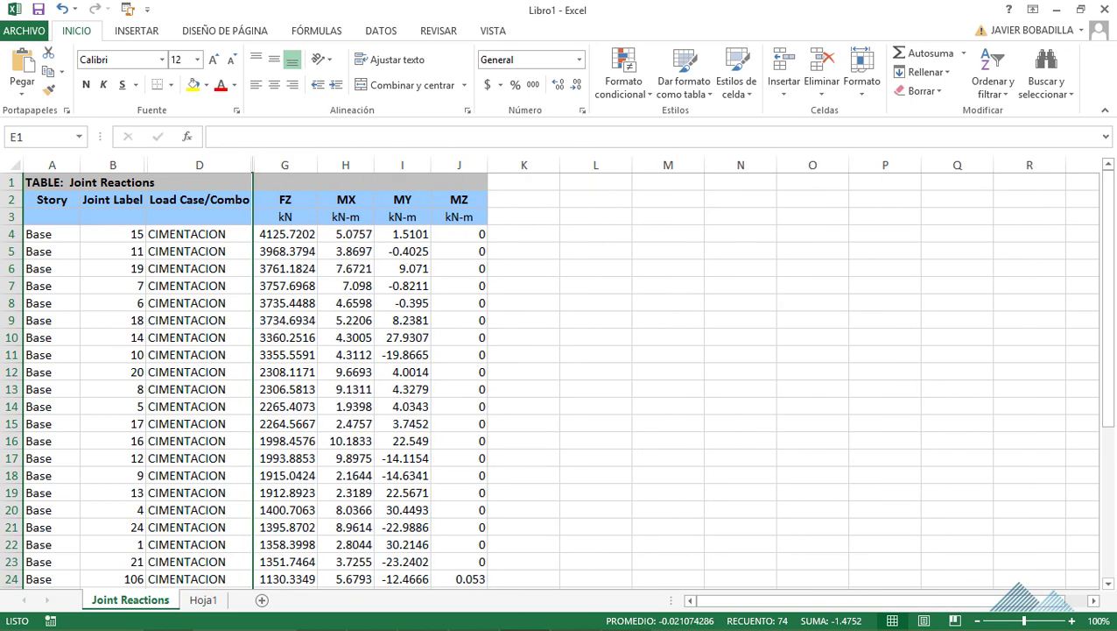
left_click_drag(345, 164, 459, 164)
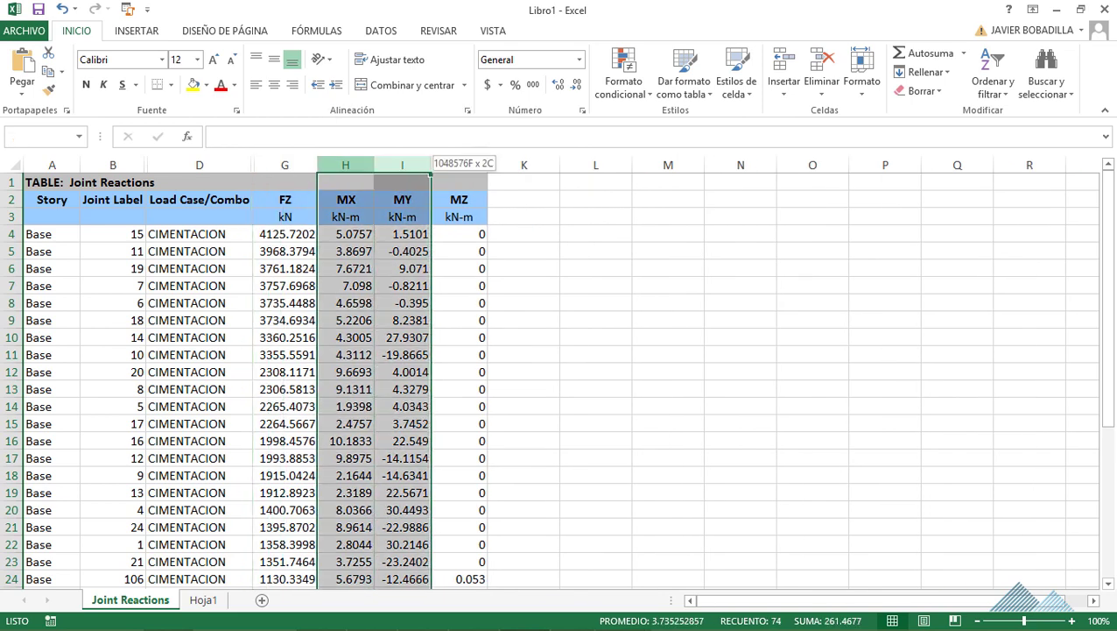
right_click(358, 164)
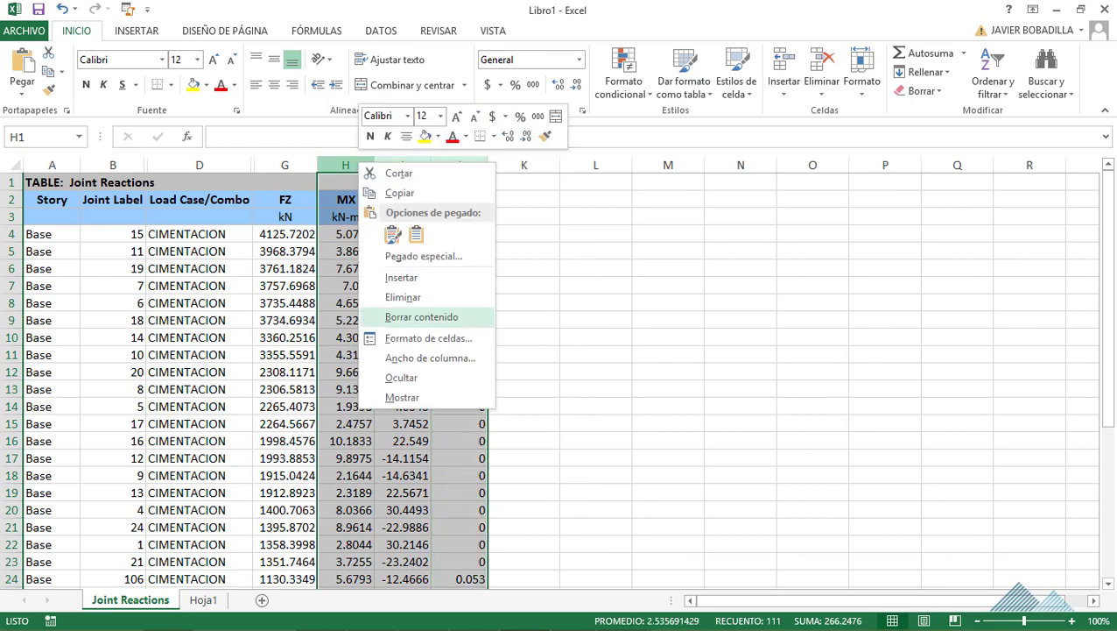
left_click(401, 378)
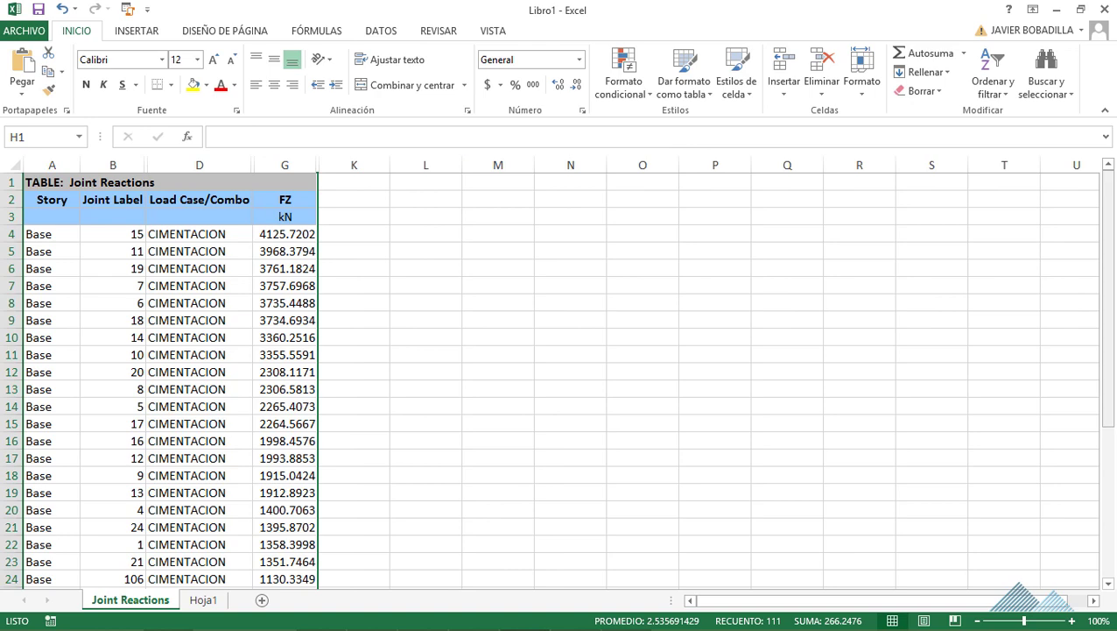
mouse_move(1108, 228)
left_mouse_down()
mouse_move(1108, 375)
mouse_move(1108, 184)
left_mouse_up()
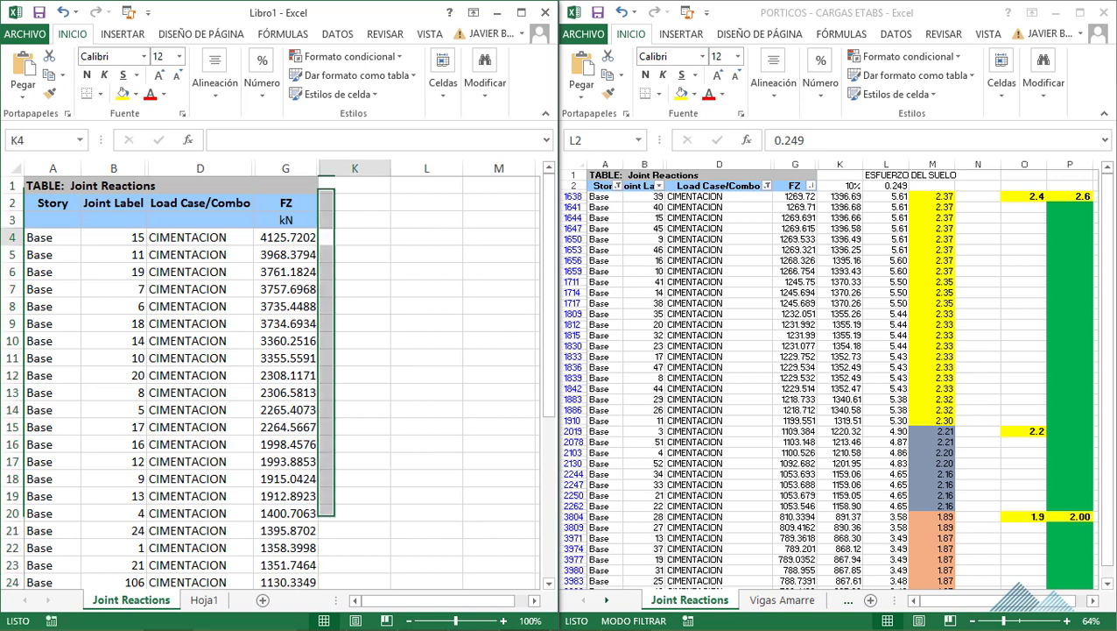
Enter =+G4*1.1 in K4 to get the FZ value increased by 10%.
left_click(355, 236)
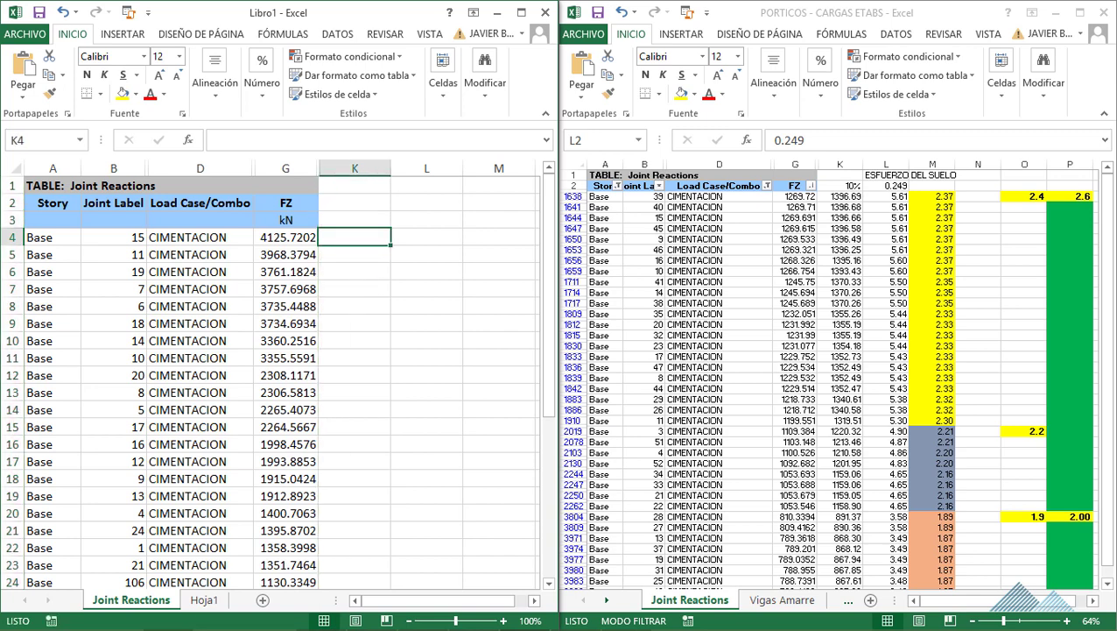
type("+")
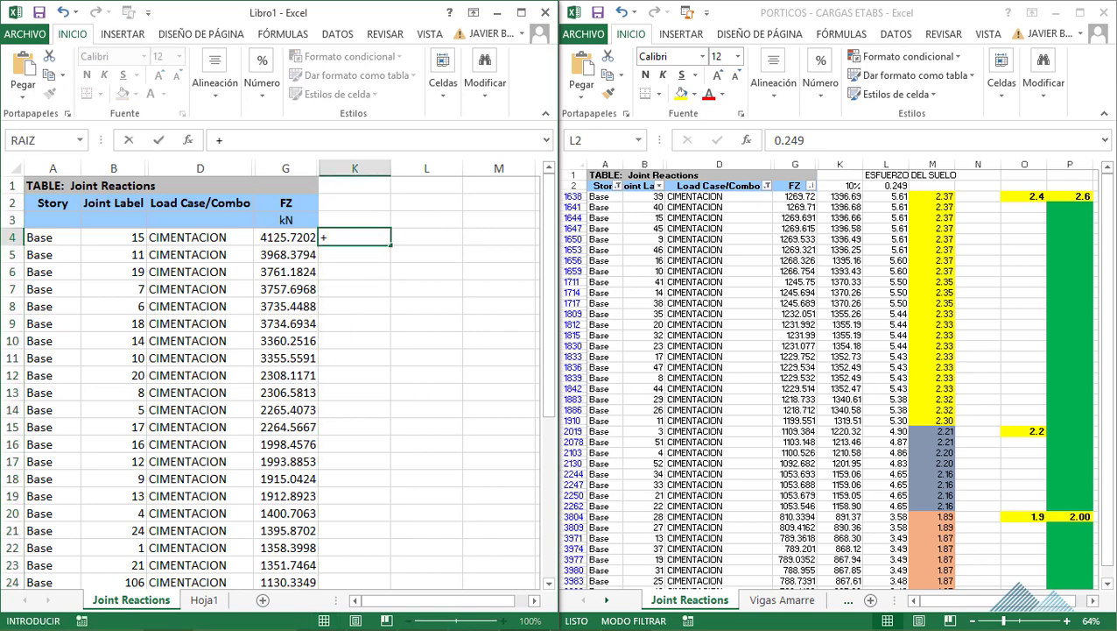
key("Left")
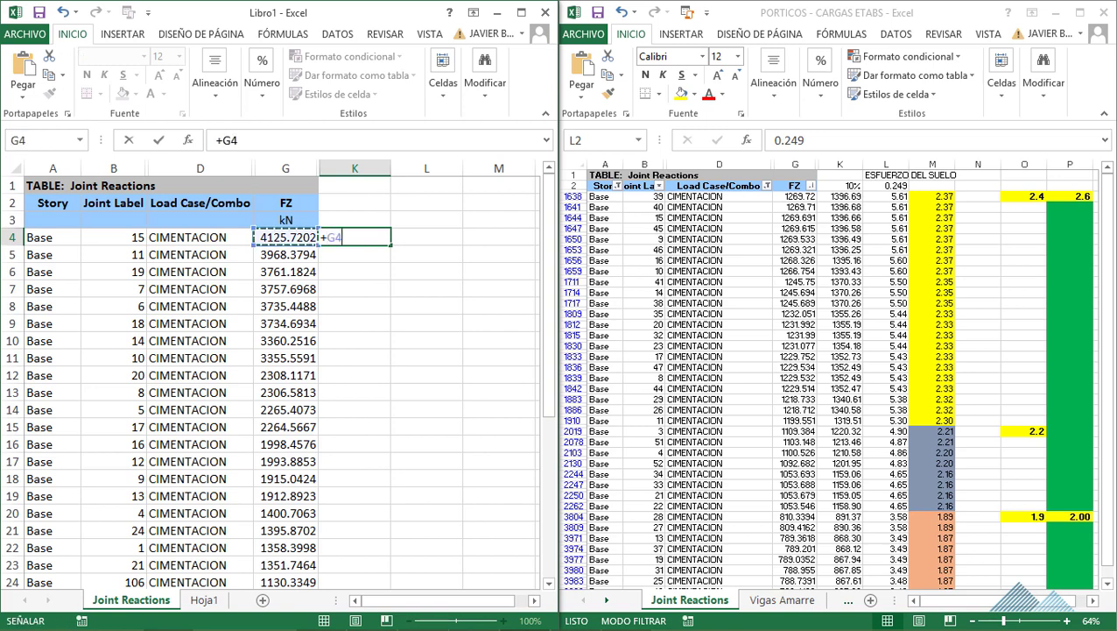
type("*")
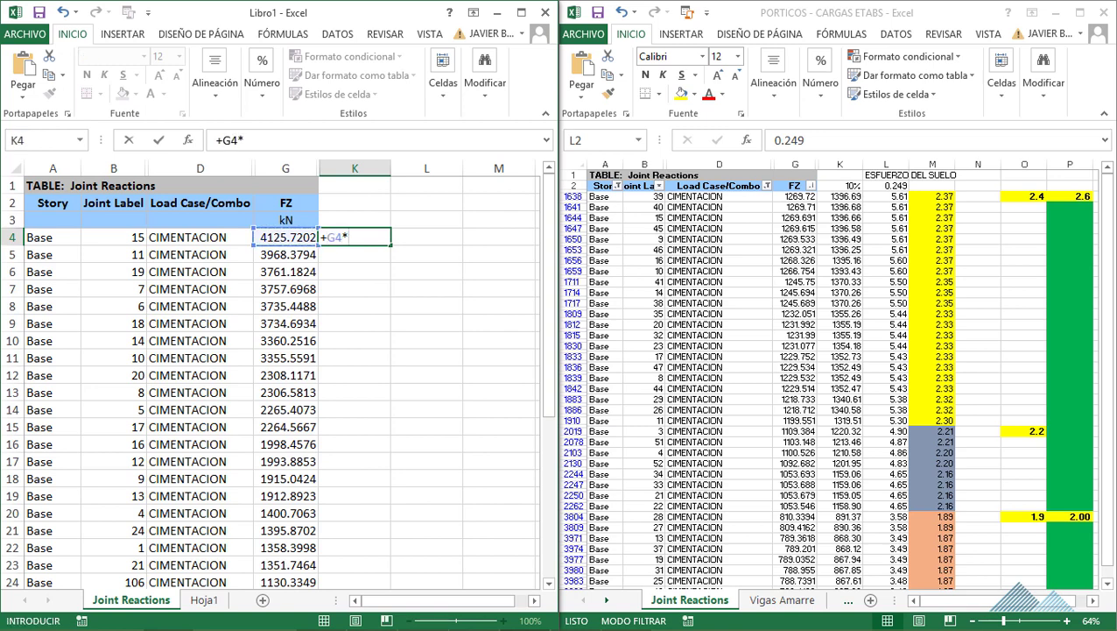
type("0.1")
key("BackSpace")
key("BackSpace")
key("BackSpace")
type("1.1")
key("Return")
left_click(355, 237)
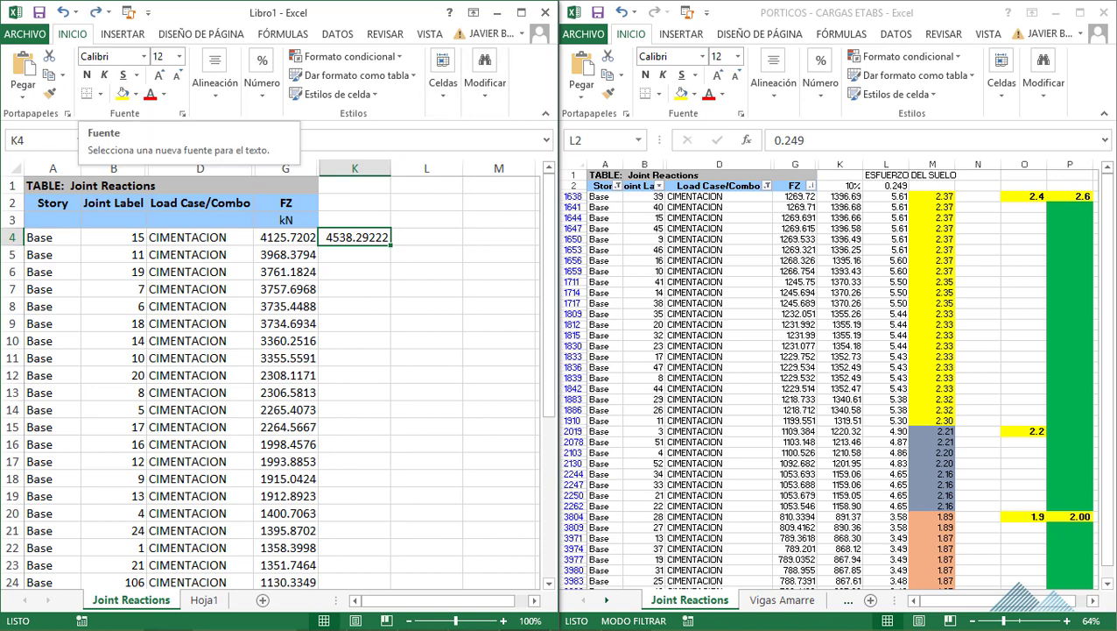
Copy the soil stress value from L1638 of the reference workbook.
left_click(887, 185)
left_click(886, 196)
key("ctrl+c")
left_click(427, 236)
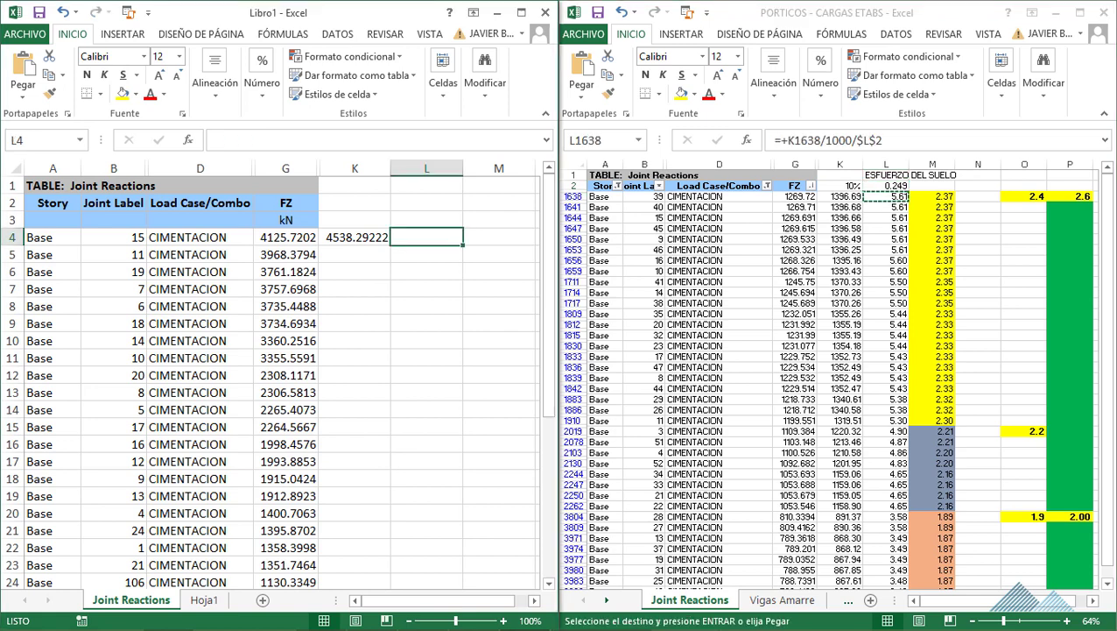
Inspect the soil stress formula in L1638 of the reference workbook.
key("alt+Tab")
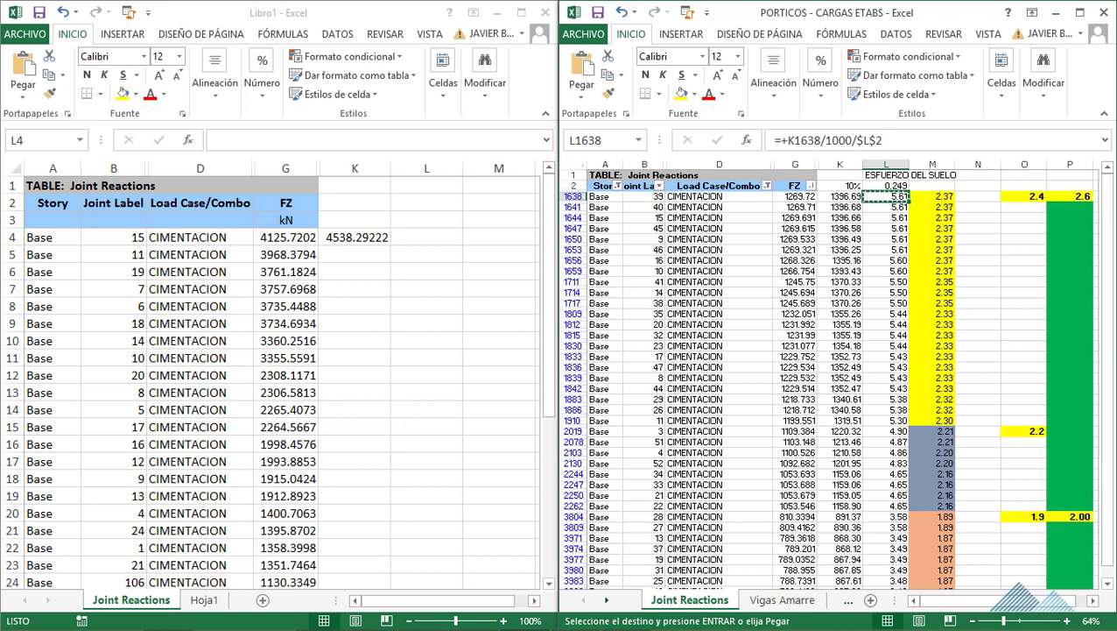
key("F2")
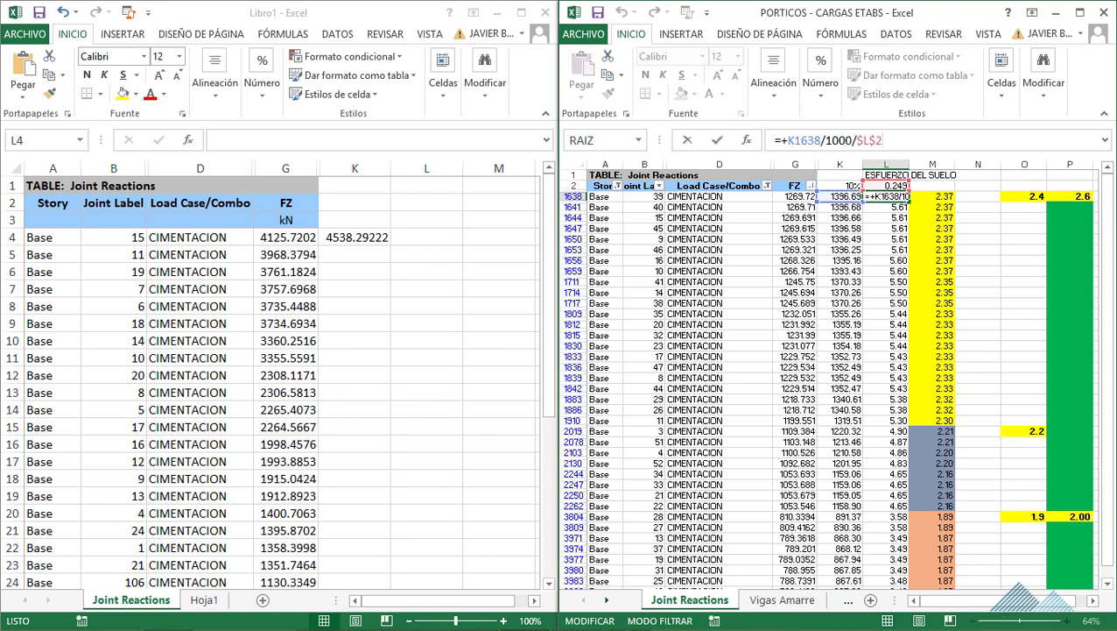
key("alt+Tab")
Enter =+K4/1000/L3 in L4 and paste the allowable soil stress 0.141 into L3.
type("+")
key("Left")
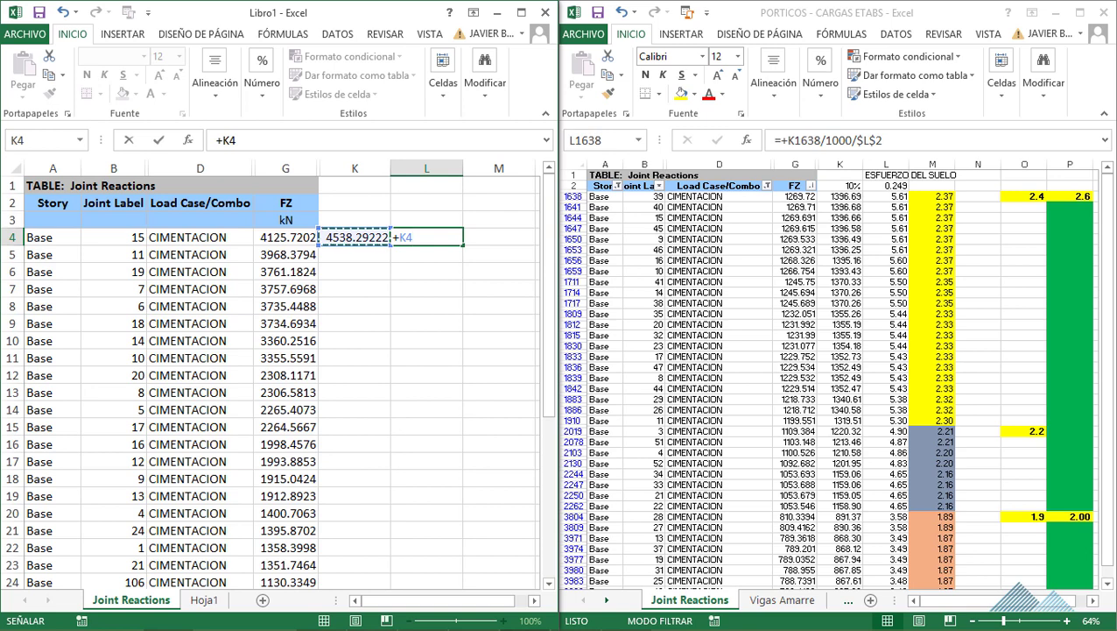
type("/1000")
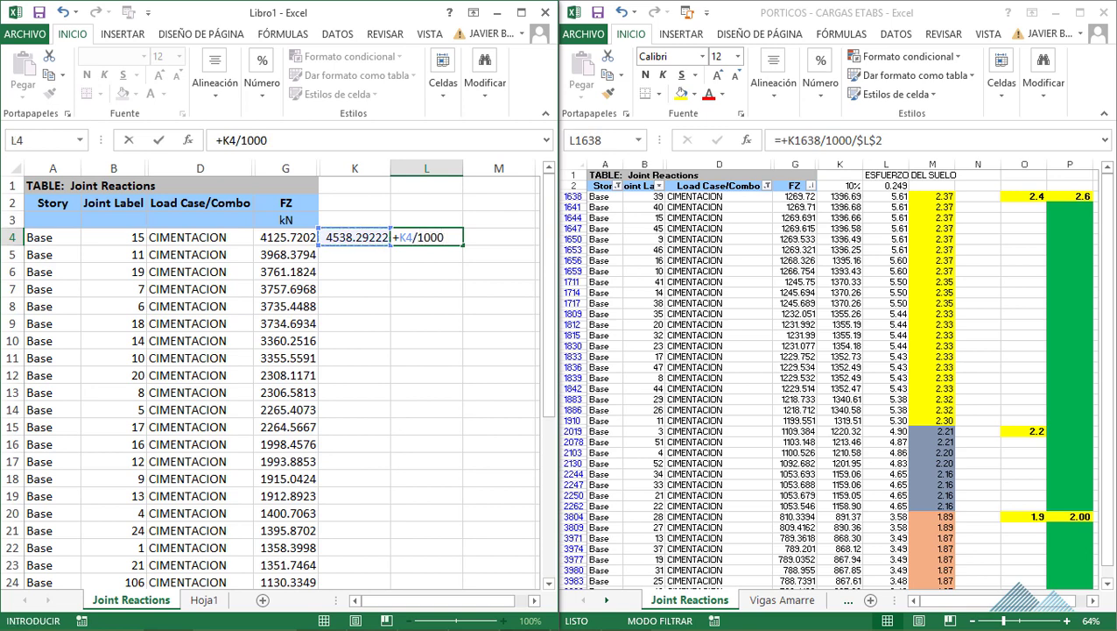
type("/")
key("Up")
key("Return")
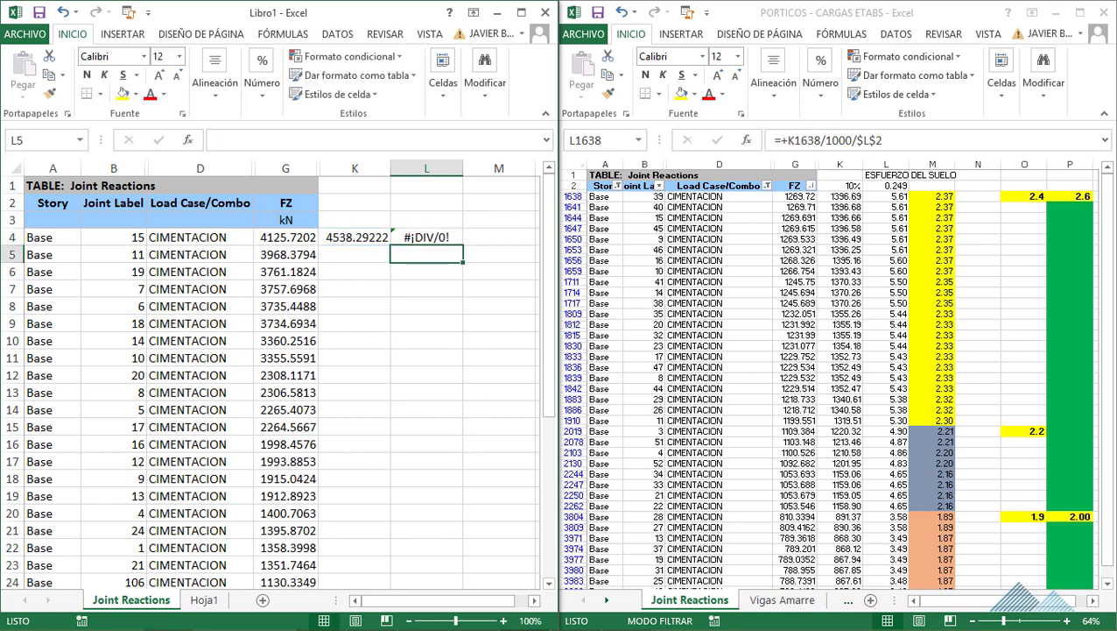
key("Up")
key("Up")
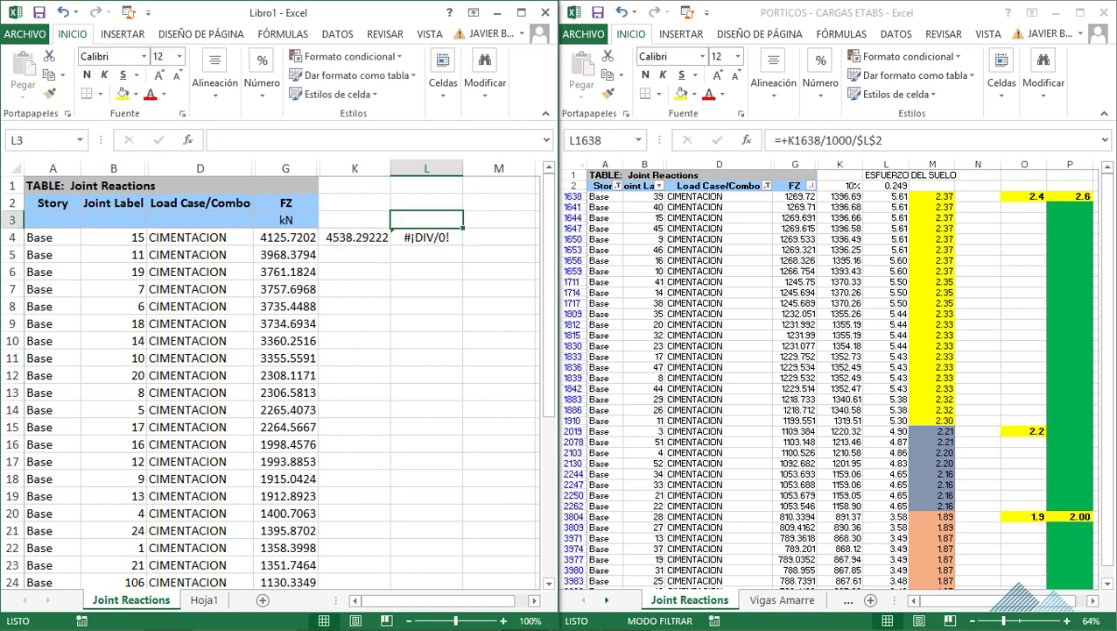
key("ctrl+v")
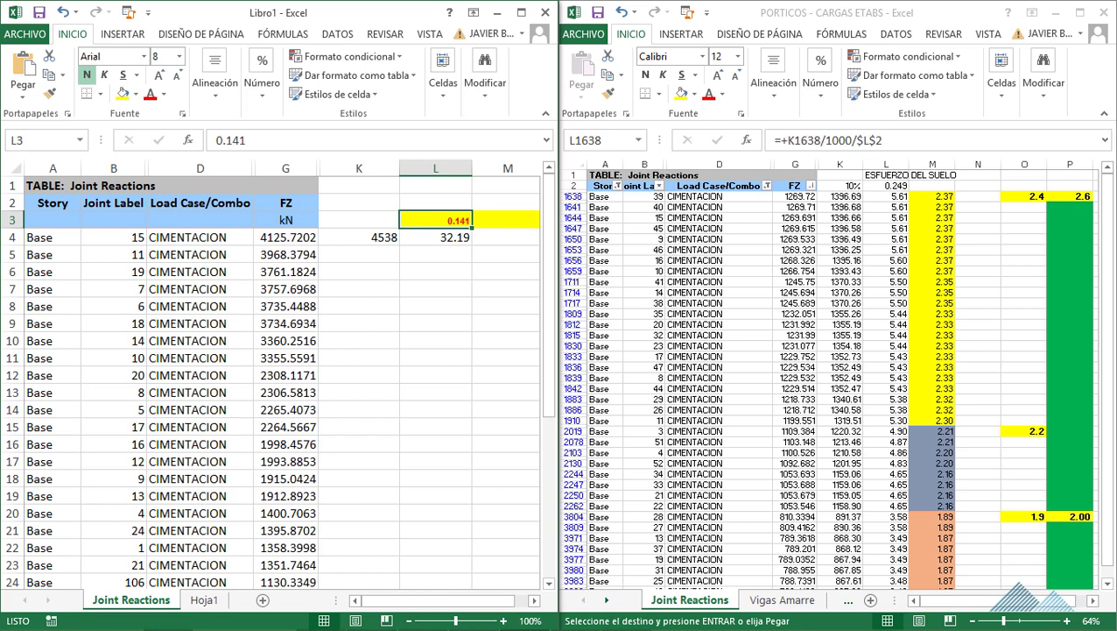
Enter 10% in K3 as the label above the increased loads.
left_click(359, 220)
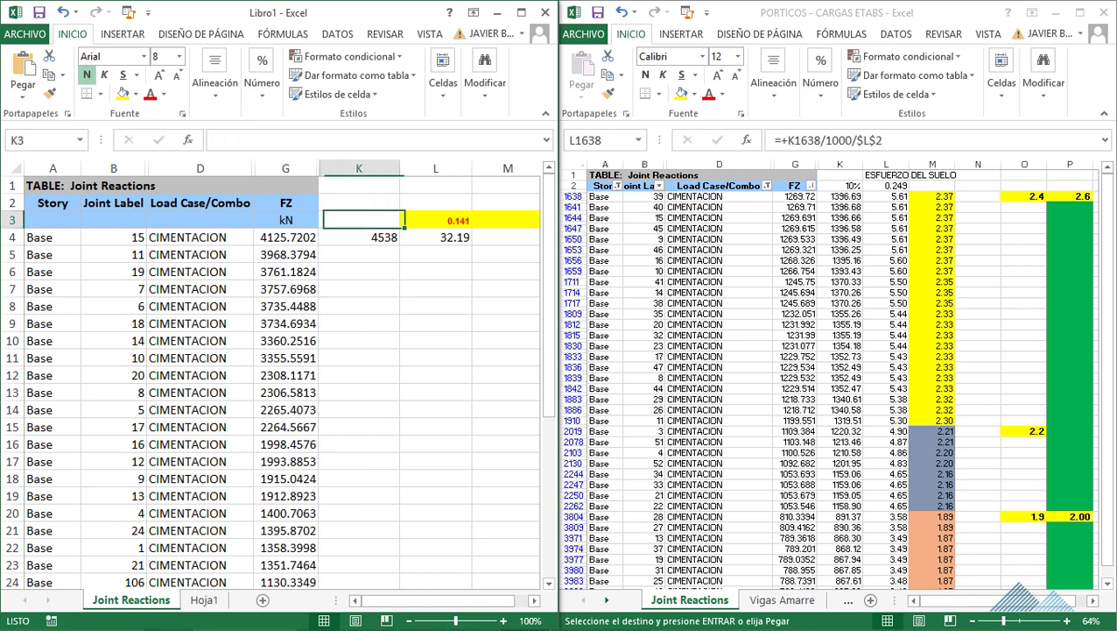
type("10")
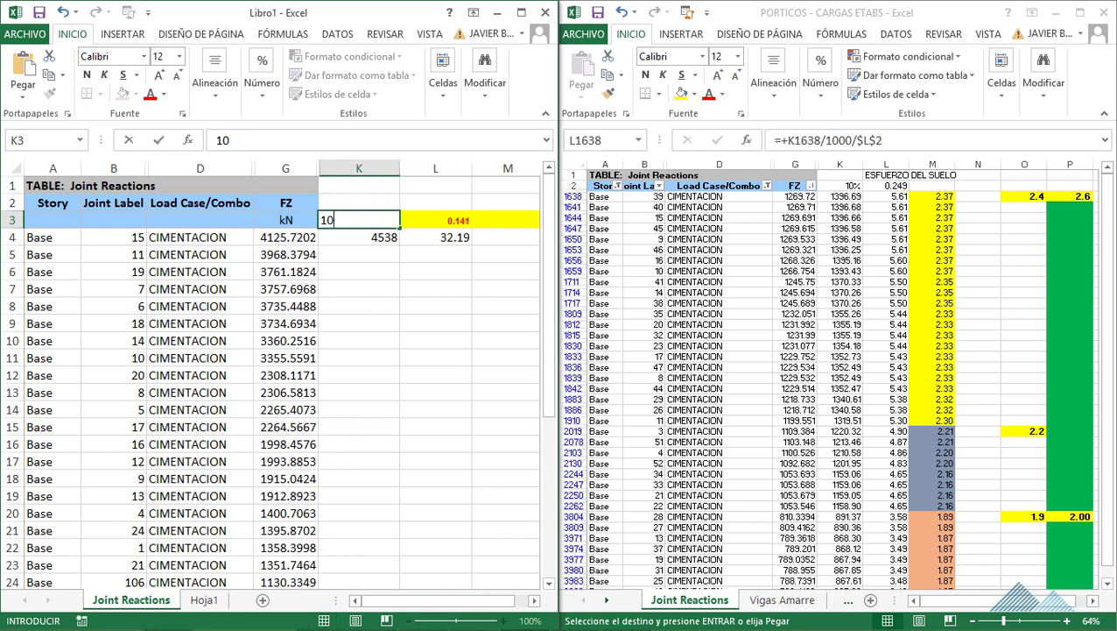
type("%")
left_click(285, 237)
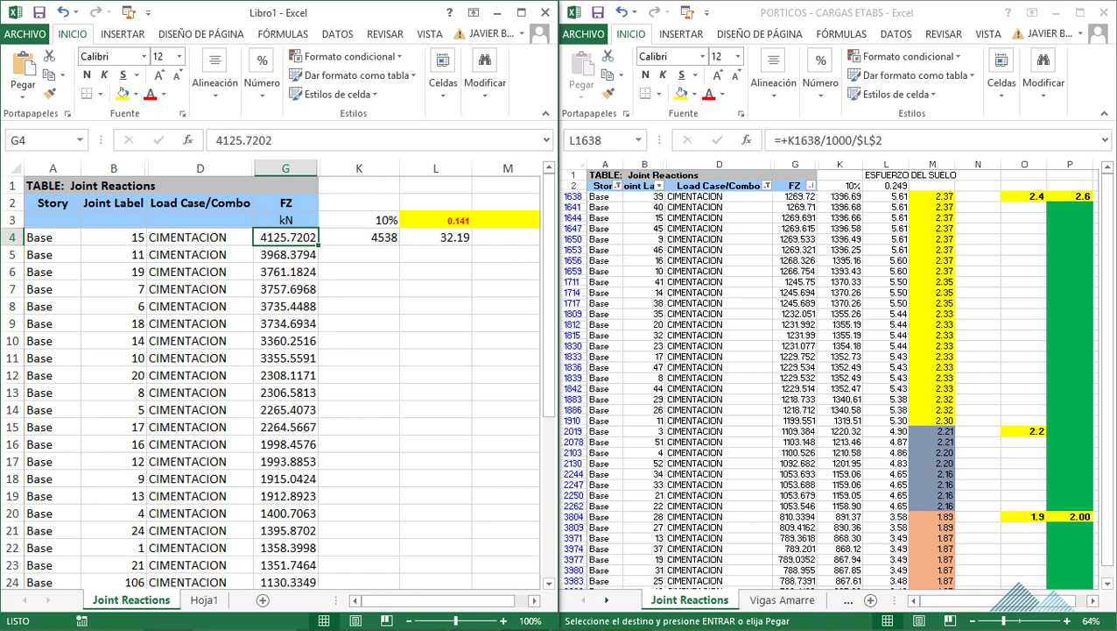
left_click(436, 237)
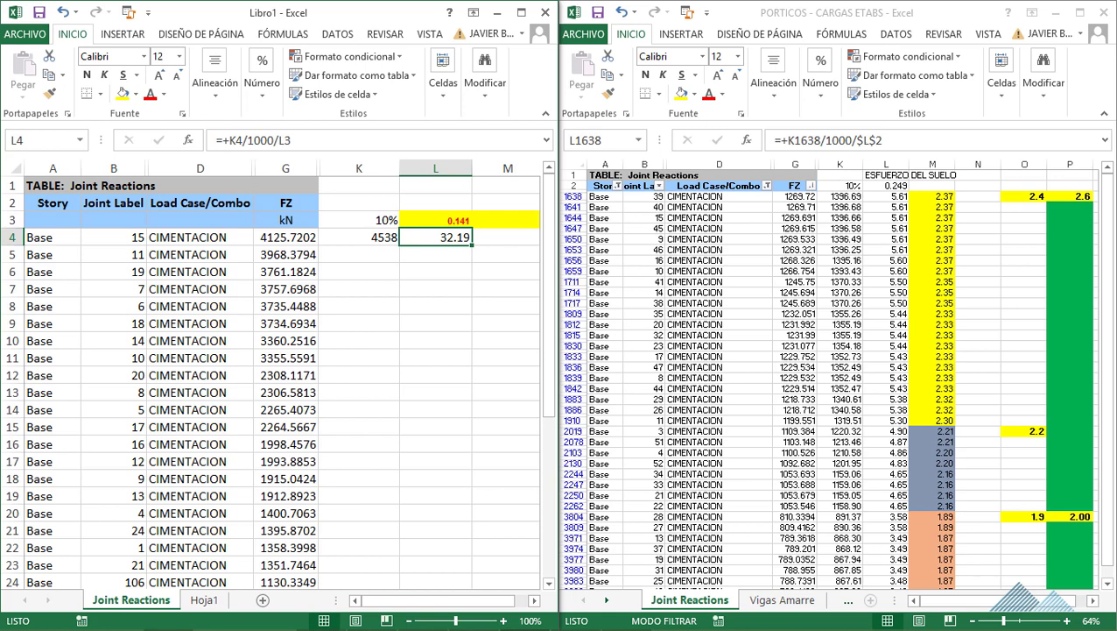
Change L4 to =+K4/1000/$L$3 and fill the K and L formulas down through row 37.
left_click(359, 237)
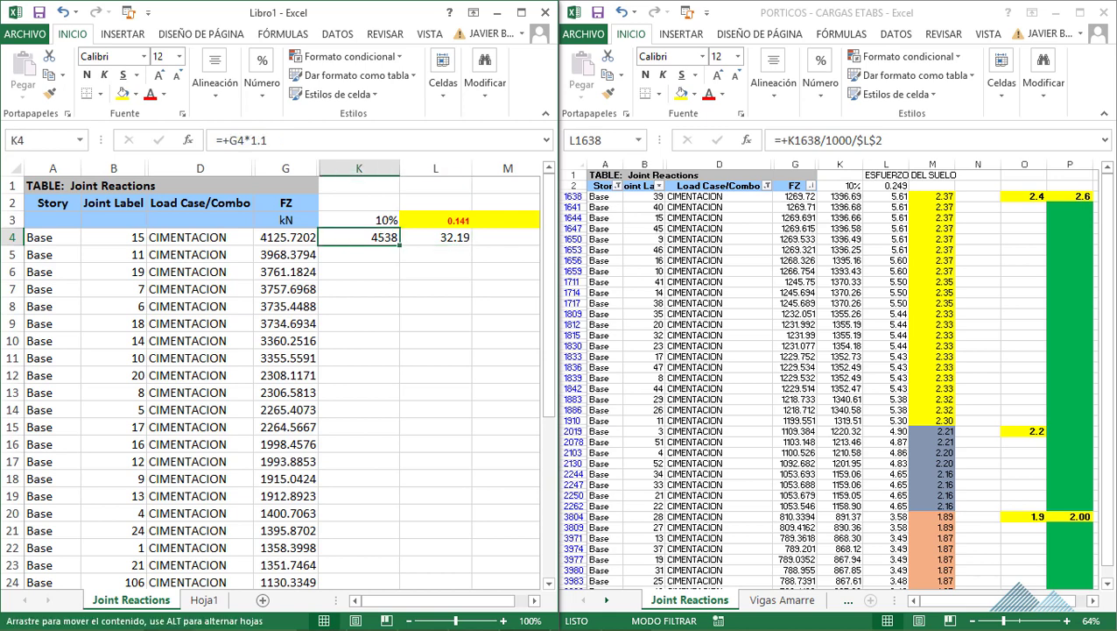
left_click_drag(359, 237, 438, 236)
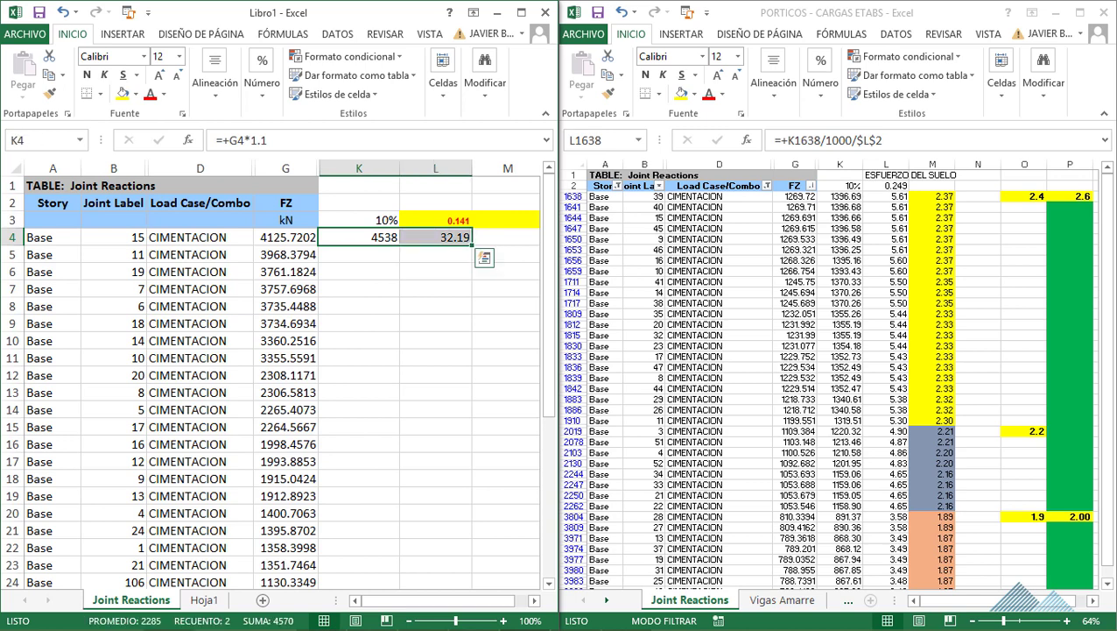
left_click(438, 236)
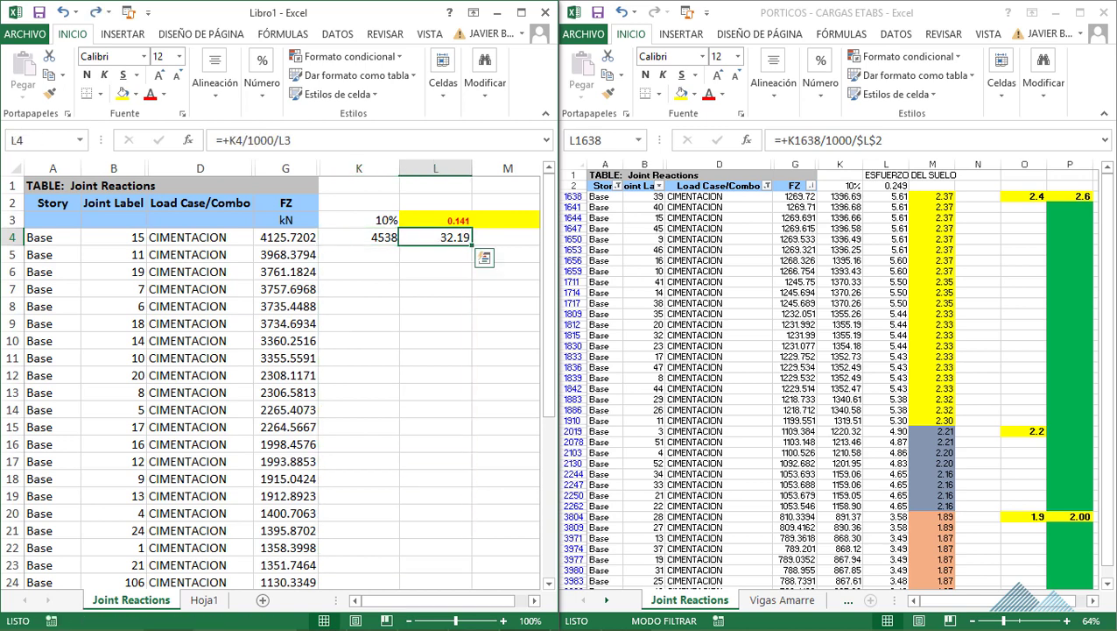
left_click(278, 140)
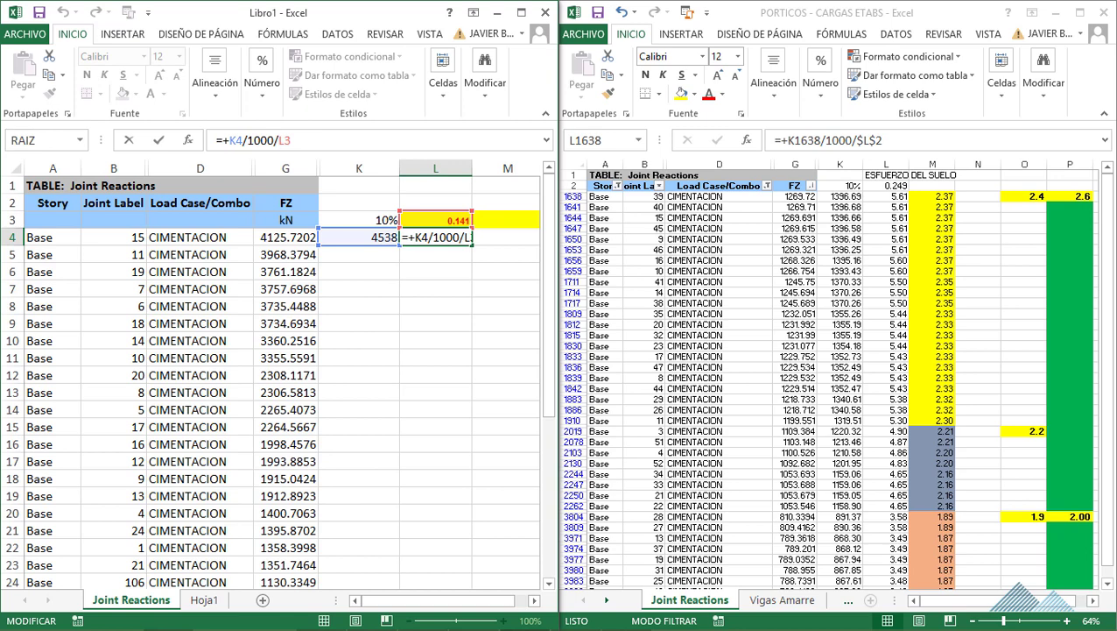
type("$")
key("Right")
type("$")
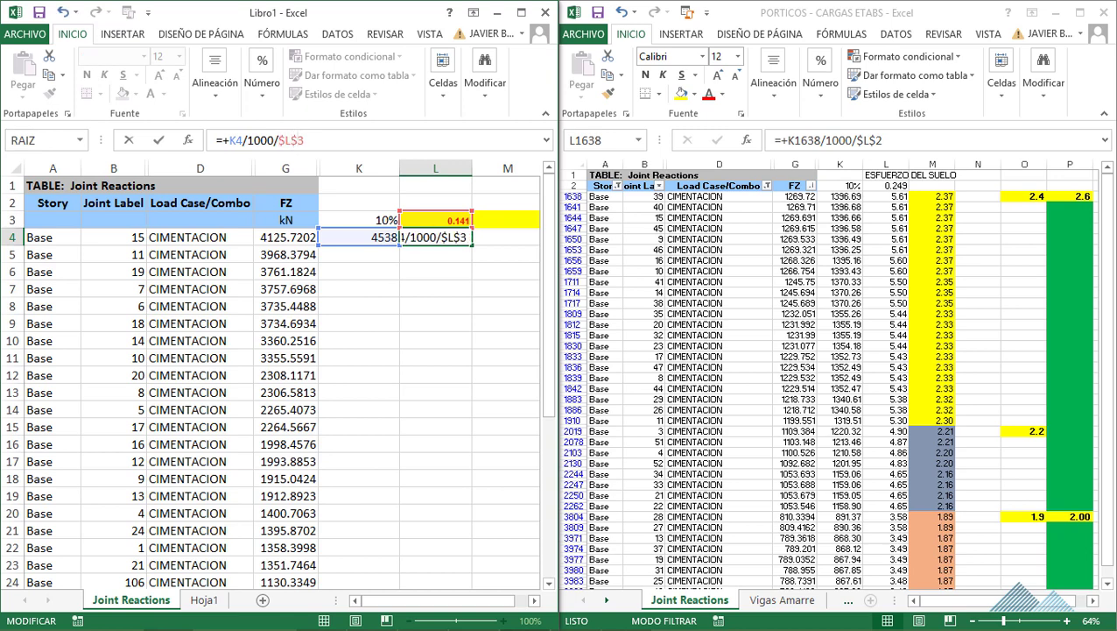
left_click(435, 305)
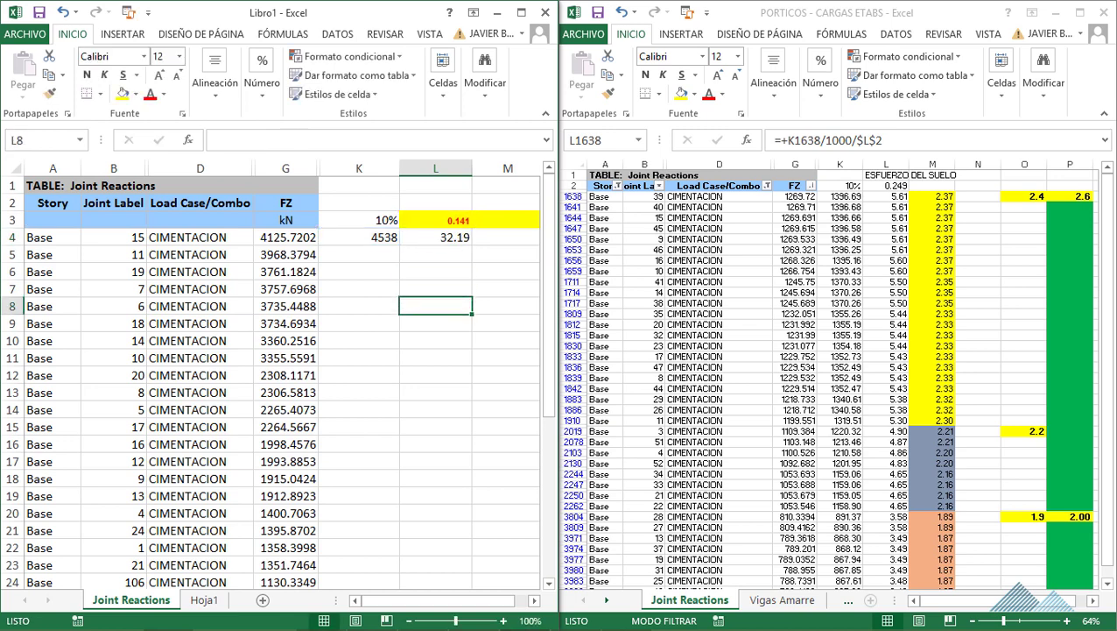
mouse_move(359, 236)
left_mouse_down()
mouse_move(435, 236)
mouse_move(471, 536)
left_mouse_up()
Fill the increased load and soil stress formulas in K4:L4 down to row 37, then maximize the Libro1 window.
left_click(506, 444)
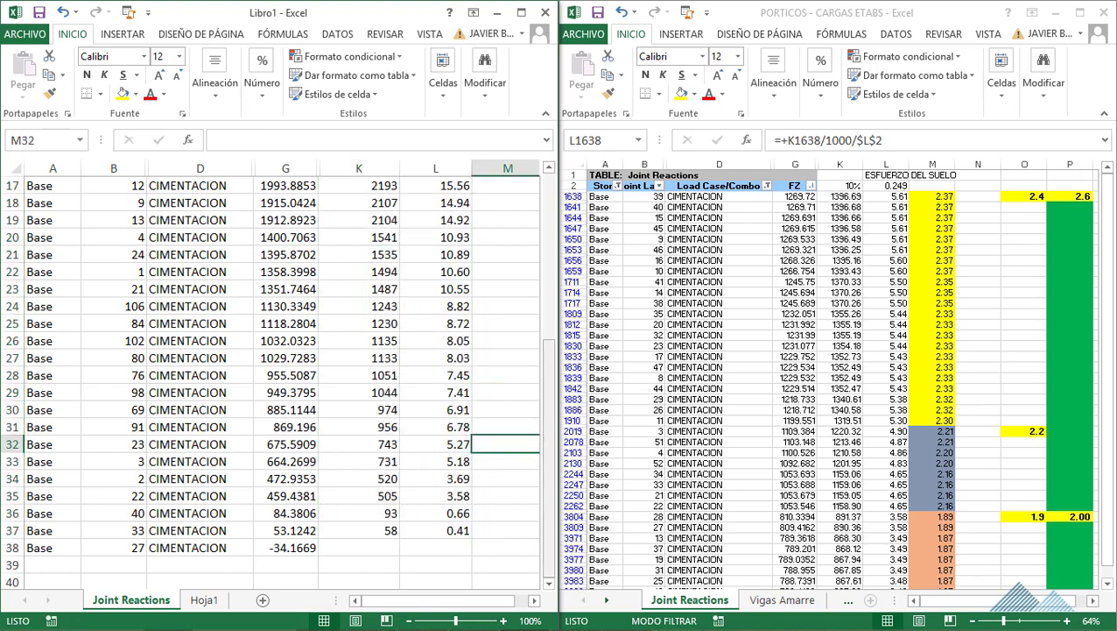
left_click_drag(547, 289, 547, 188)
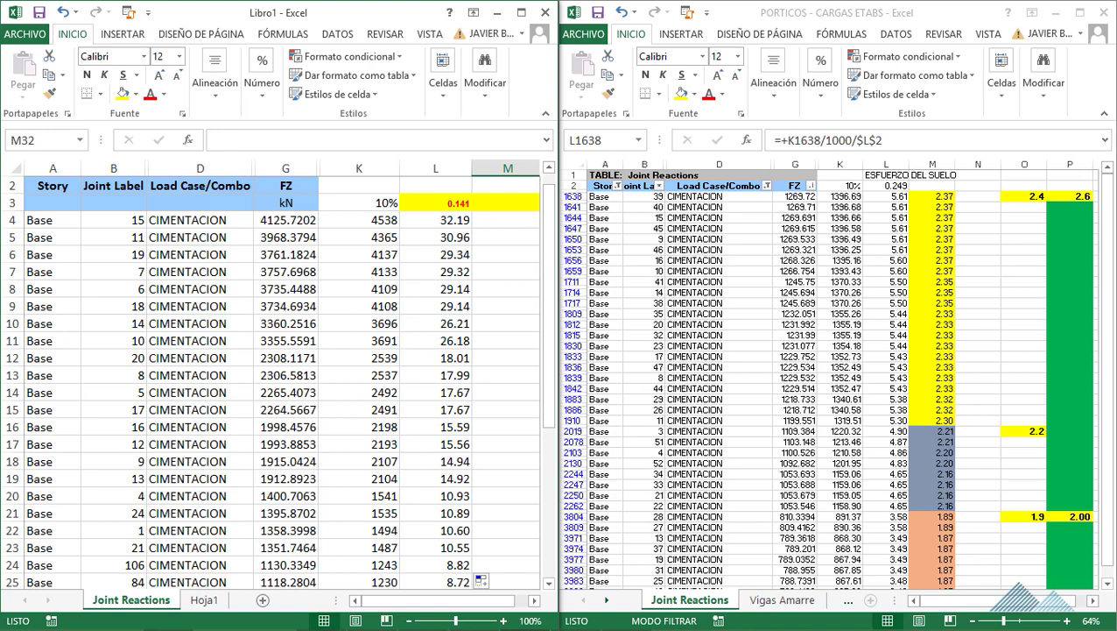
left_click_drag(548, 351, 547, 447)
left_click(435, 581)
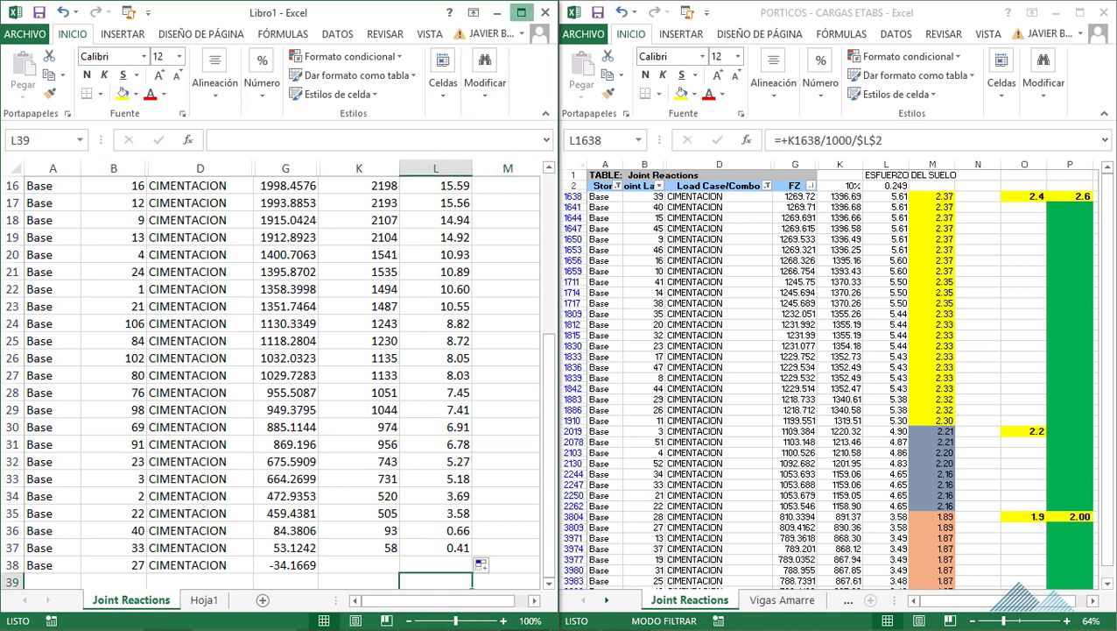
left_click(521, 12)
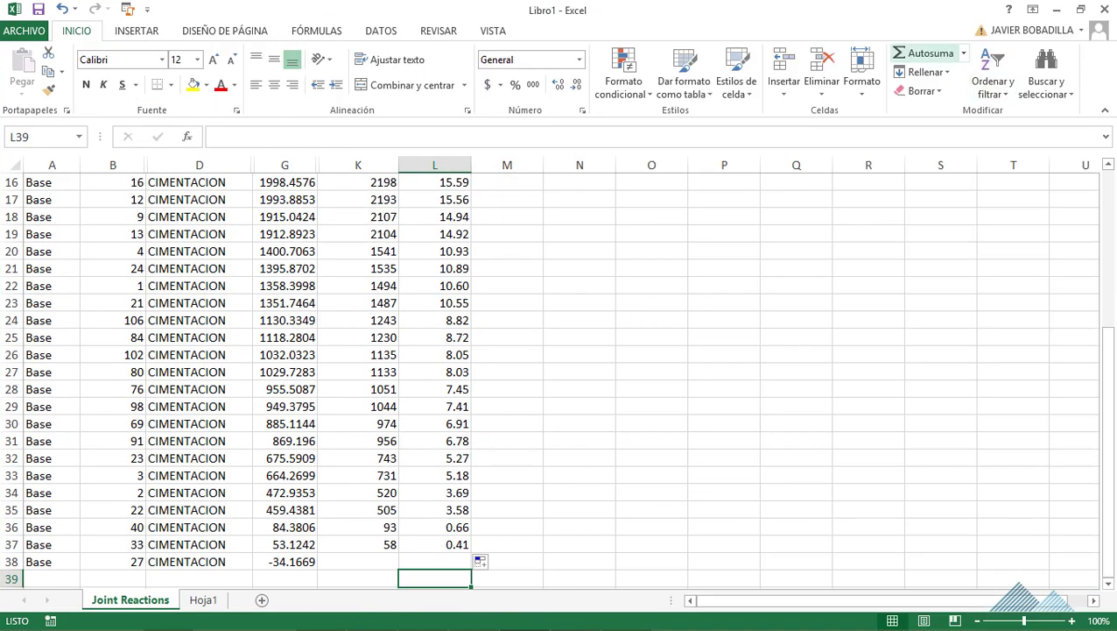
Sum the joint soil stresses in column L into L39, giving 488.76.
left_click(926, 53)
left_click_drag(1107, 451, 1107, 326)
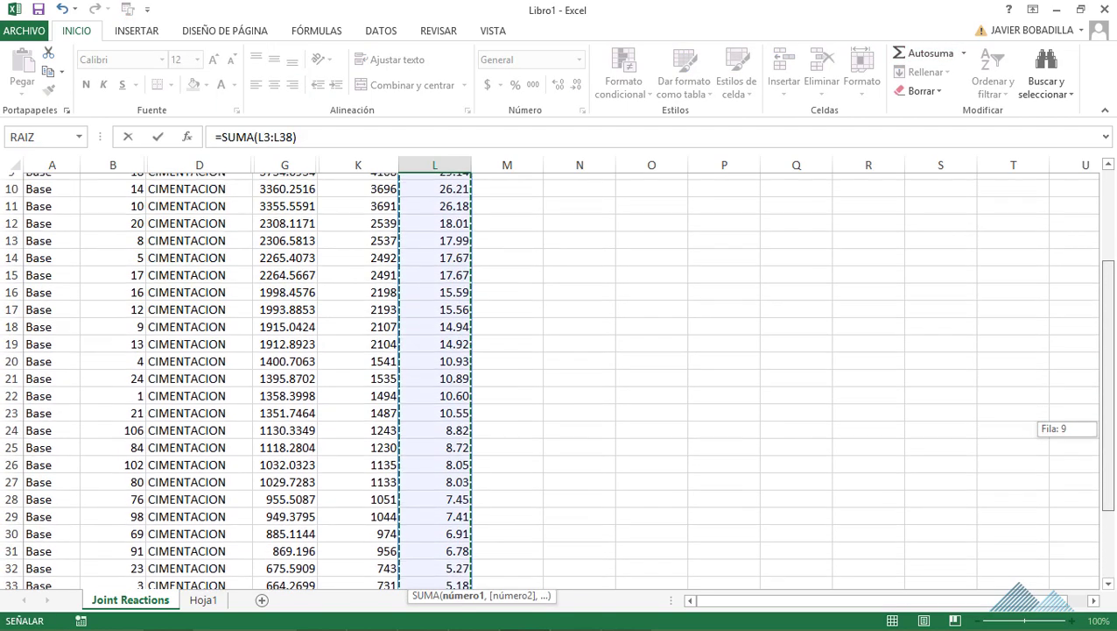
left_click_drag(1107, 428, 1107, 402)
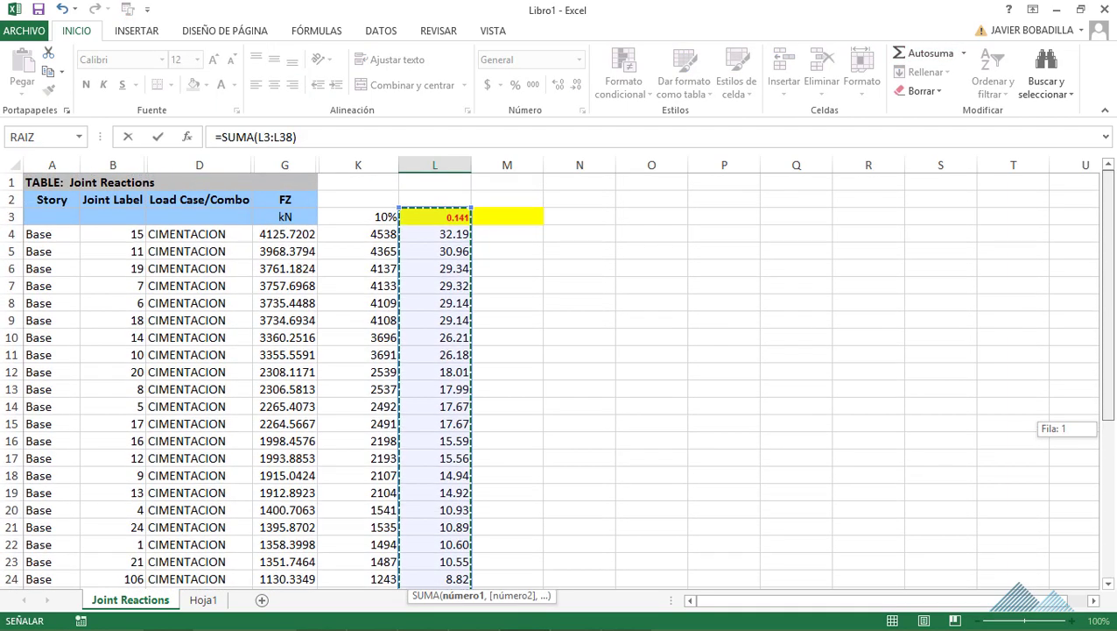
left_click_drag(435, 234, 455, 580)
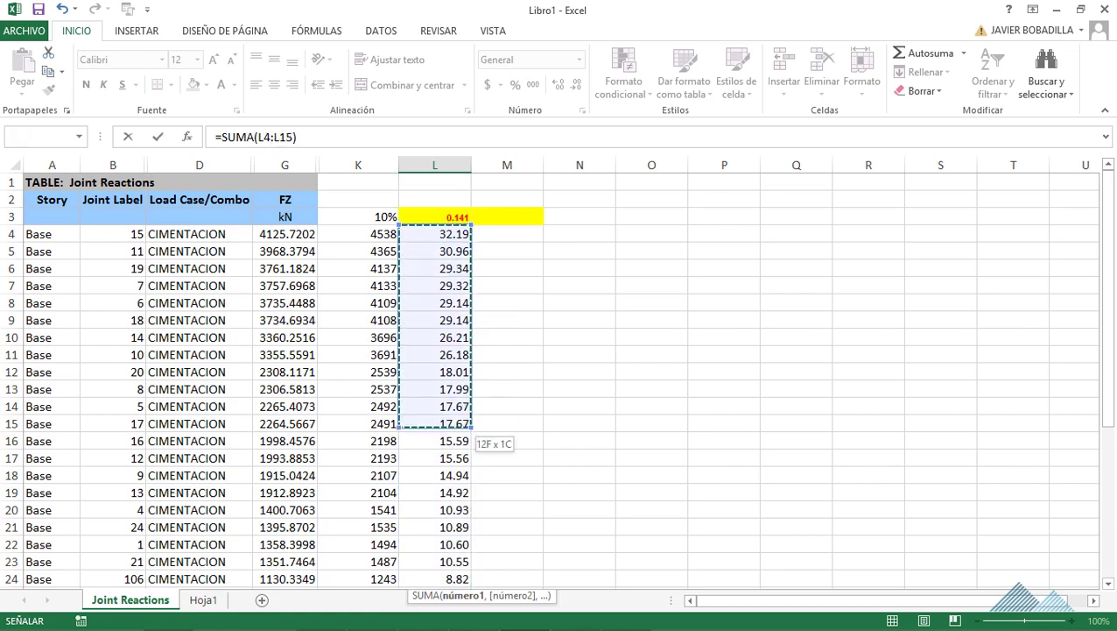
key("Return")
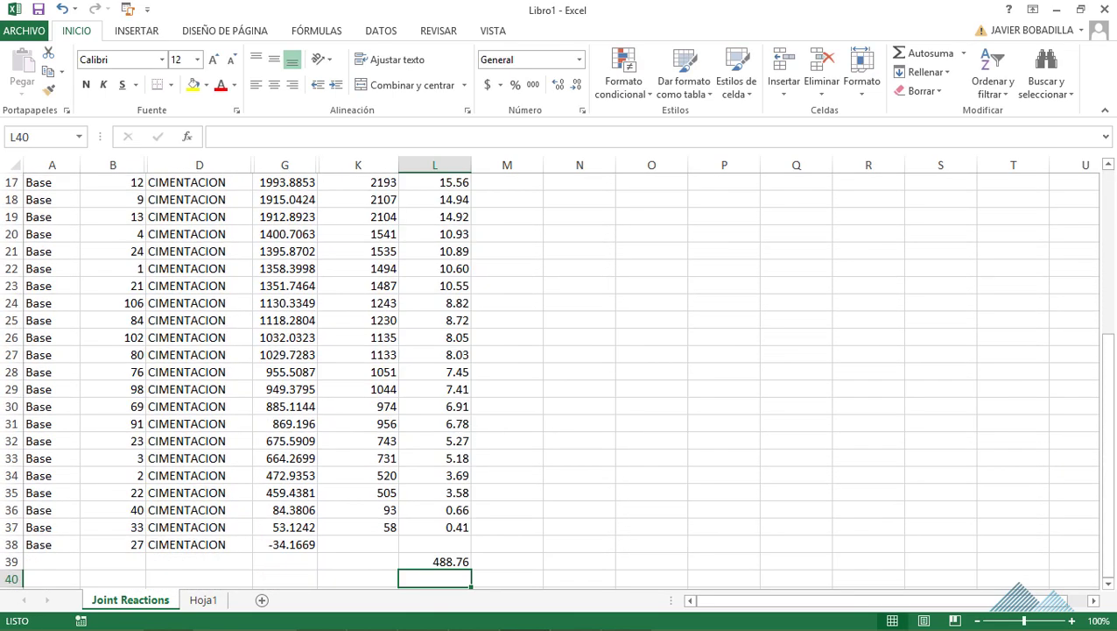
scroll(561, 377, "down", 1)
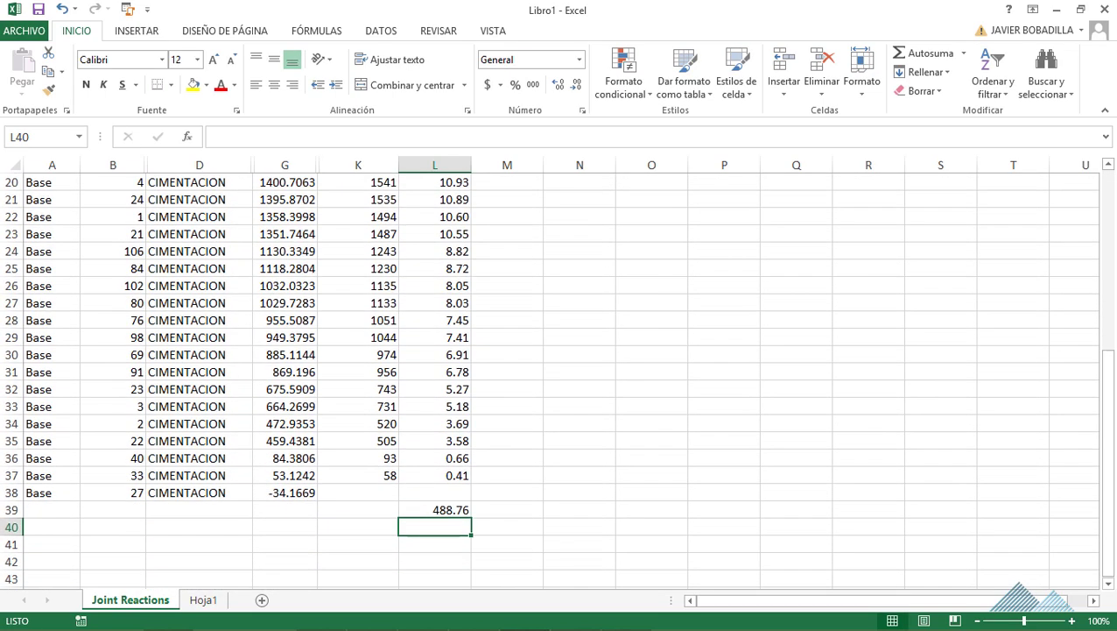
key("Up")
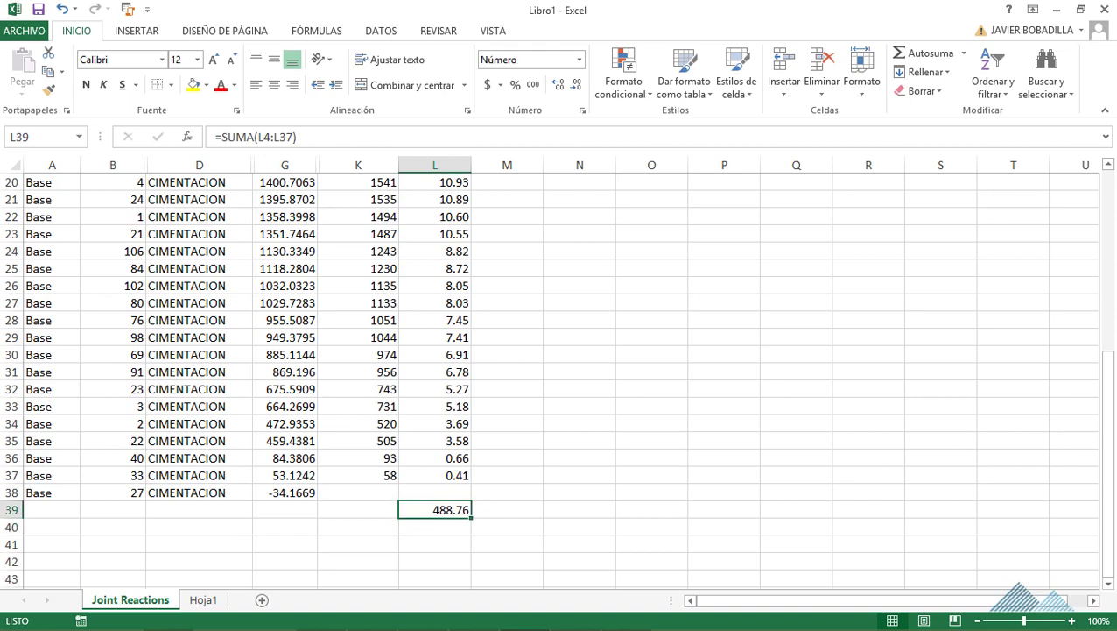
Label the total M2 and add 'AREA CONSTRUCCION' below it, then switch to ETABS.
left_click(507, 509)
type("M2")
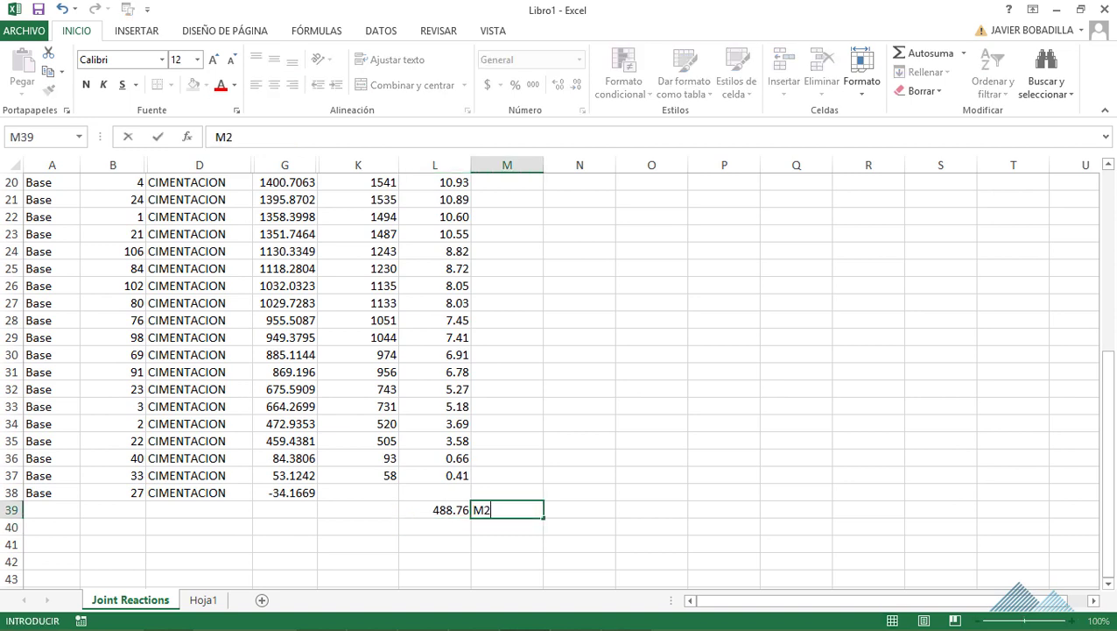
key("Return")
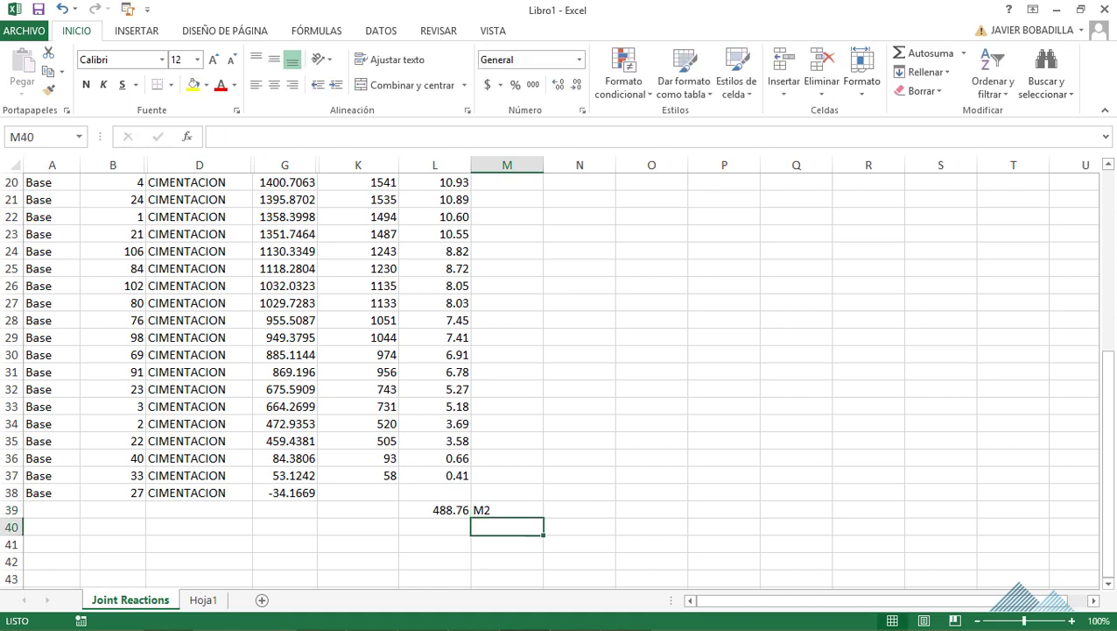
type("AREA")
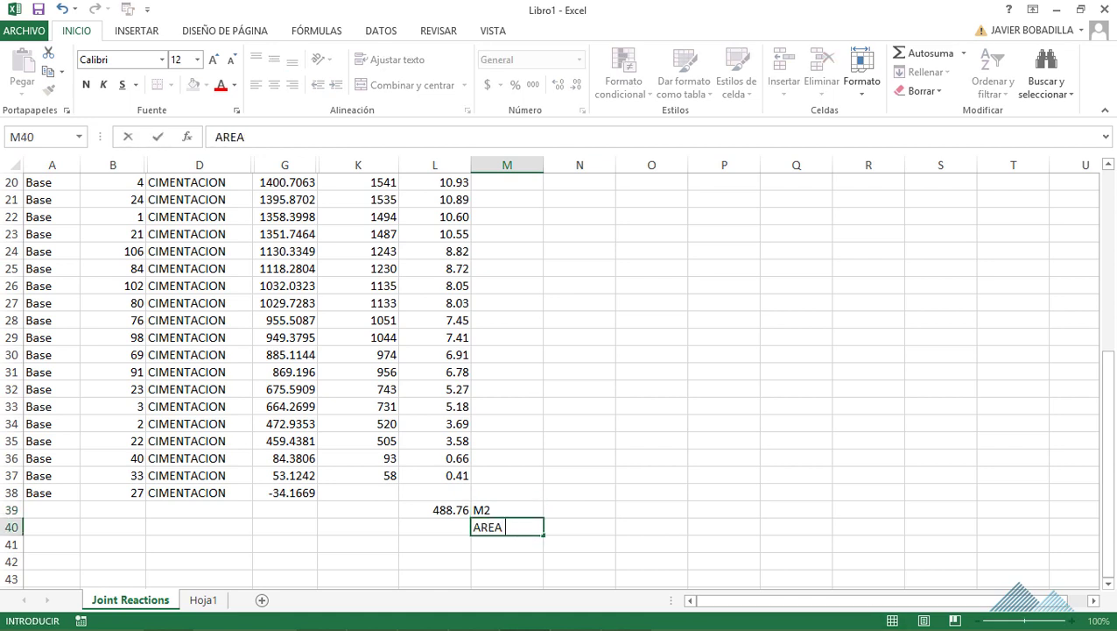
type(" CONSTRUCCION")
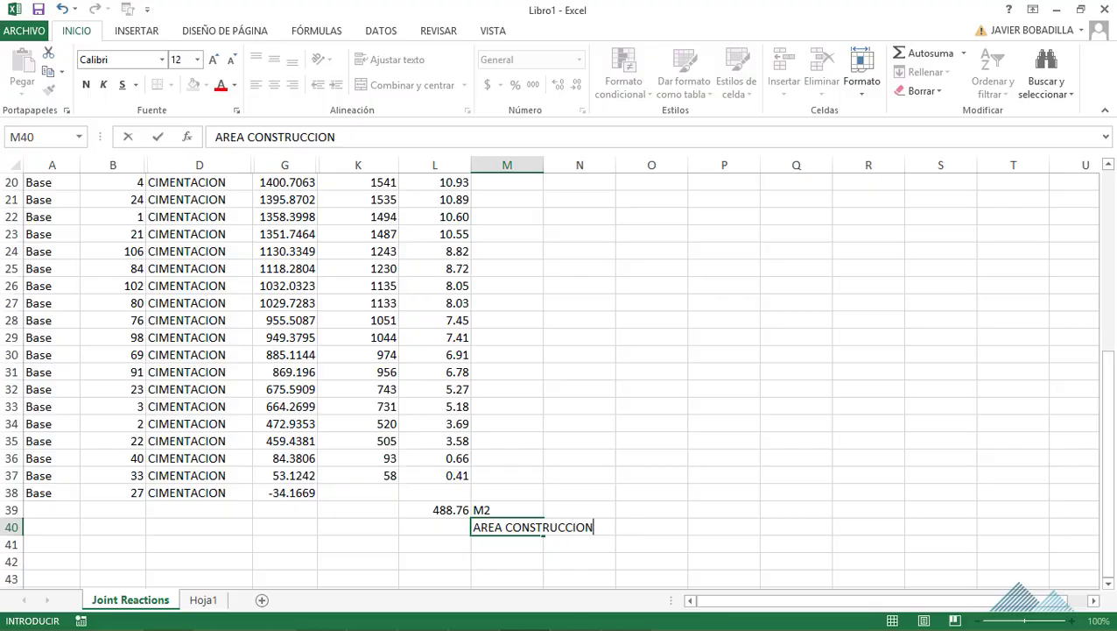
key("alt+Tab")
Display the Base level (Z = 0 m) plan view in ETABS to read the grid bay dimensions.
left_click(374, 53)
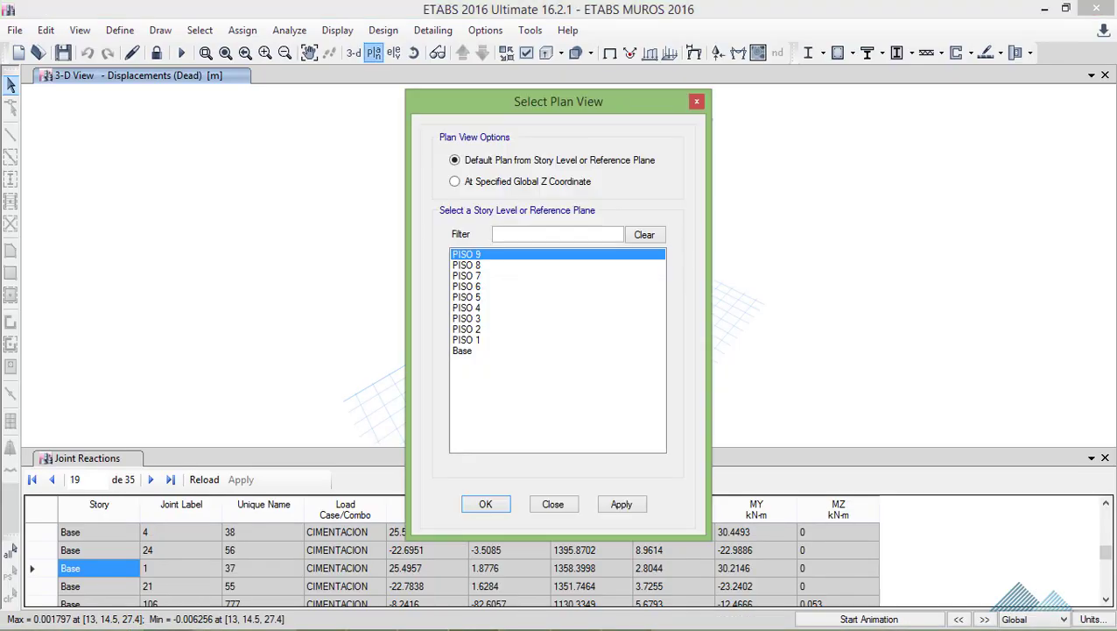
key("End")
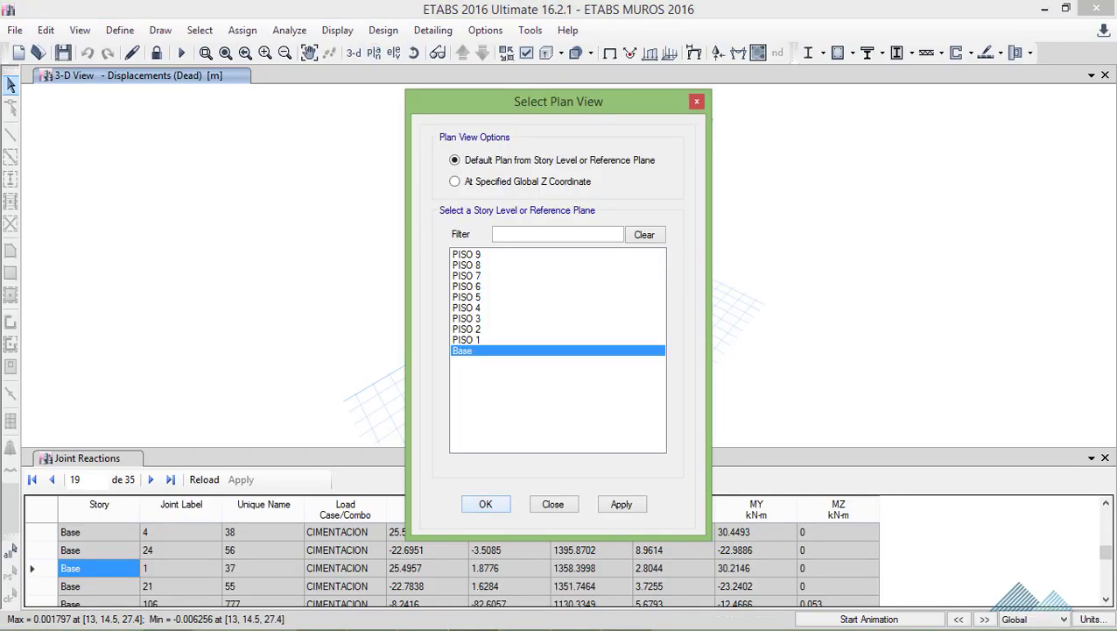
key("Return")
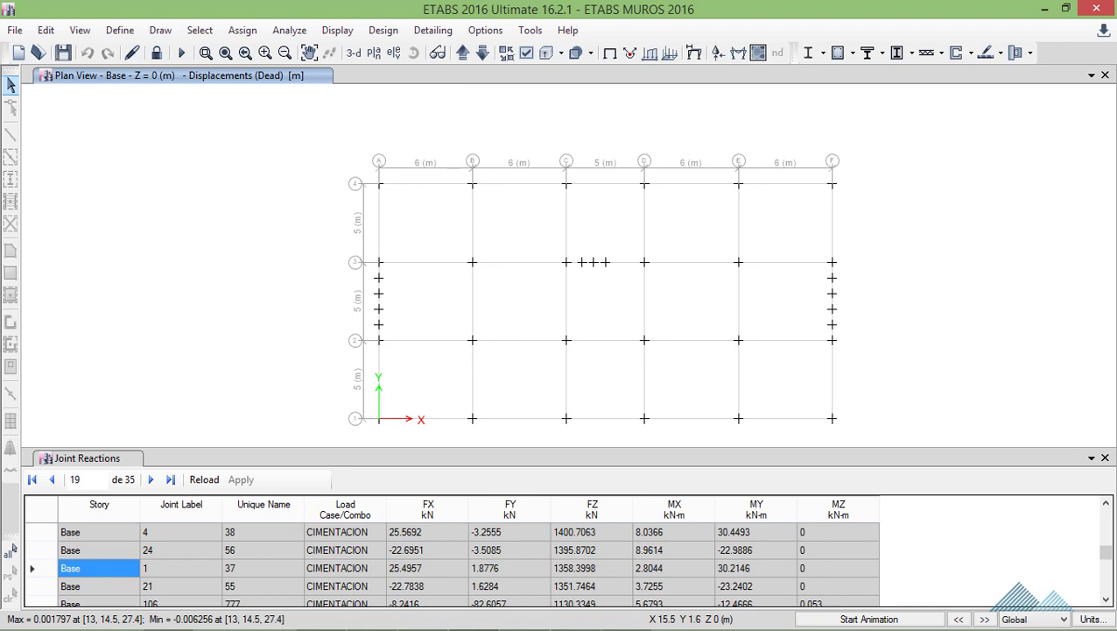
Back in Excel, enter =29*15 in L40 for a 435 building area and check the formula.
left_click(1044, 8)
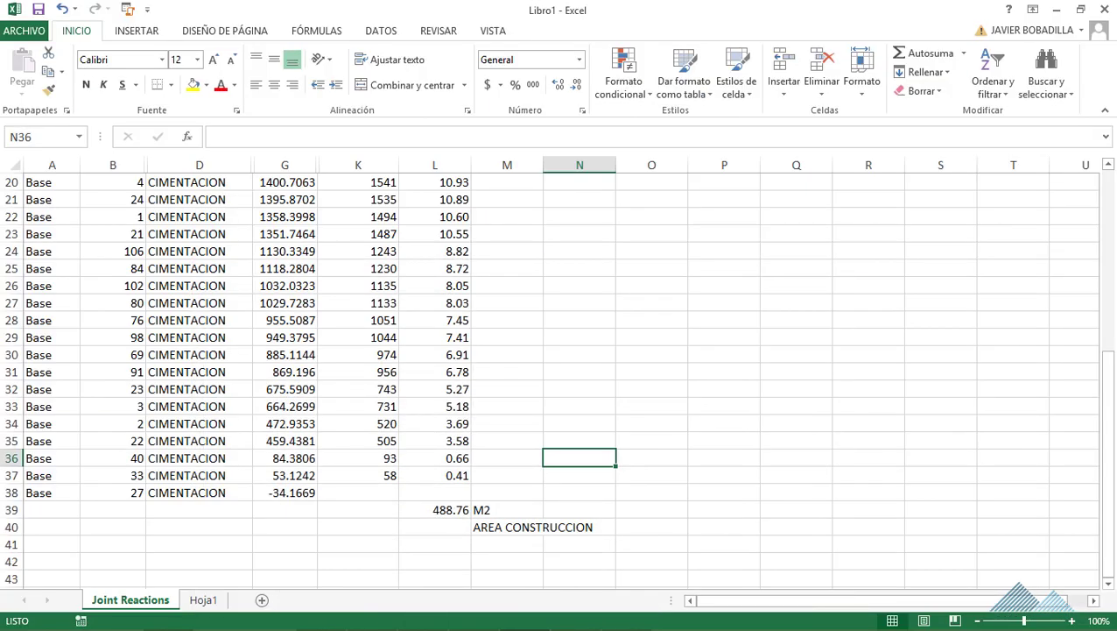
left_click(435, 526)
type("+")
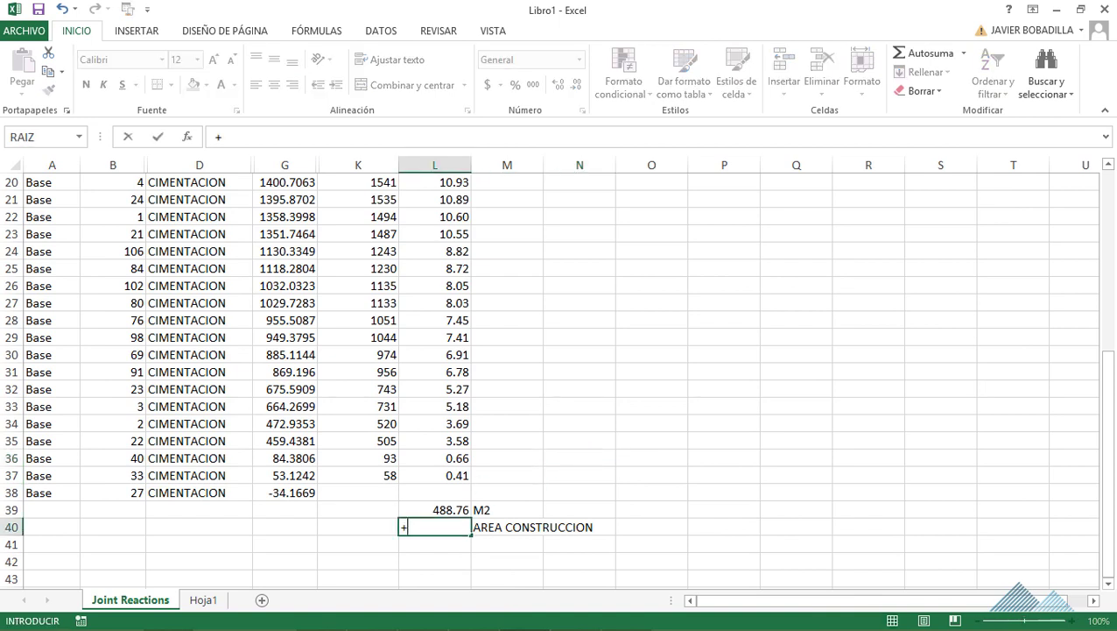
type("29*1")
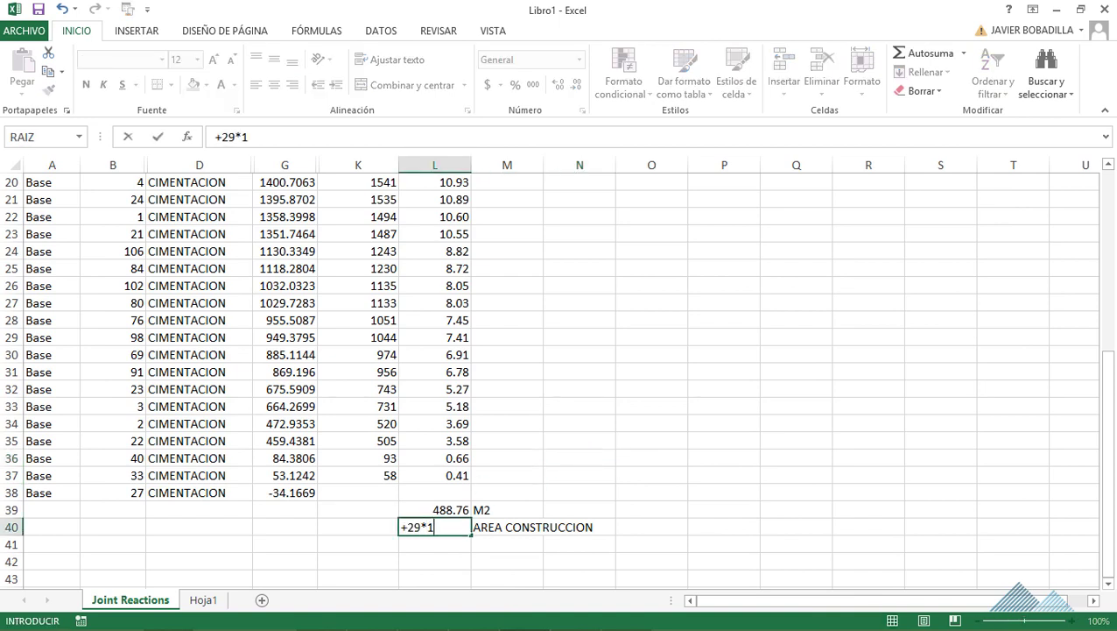
type("5")
key("Return")
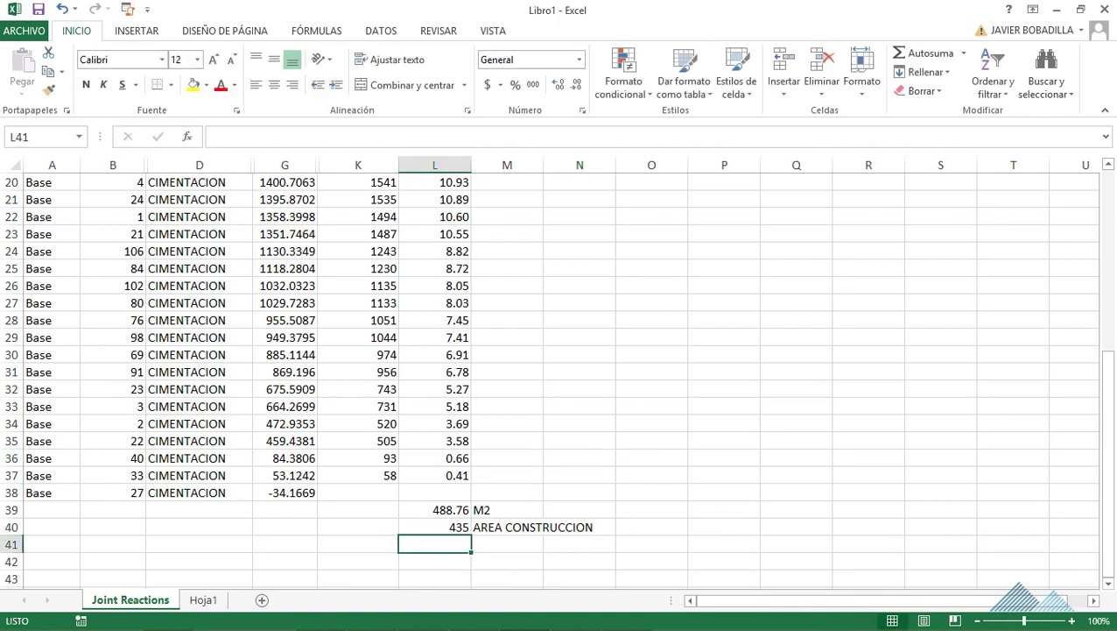
left_click(435, 526)
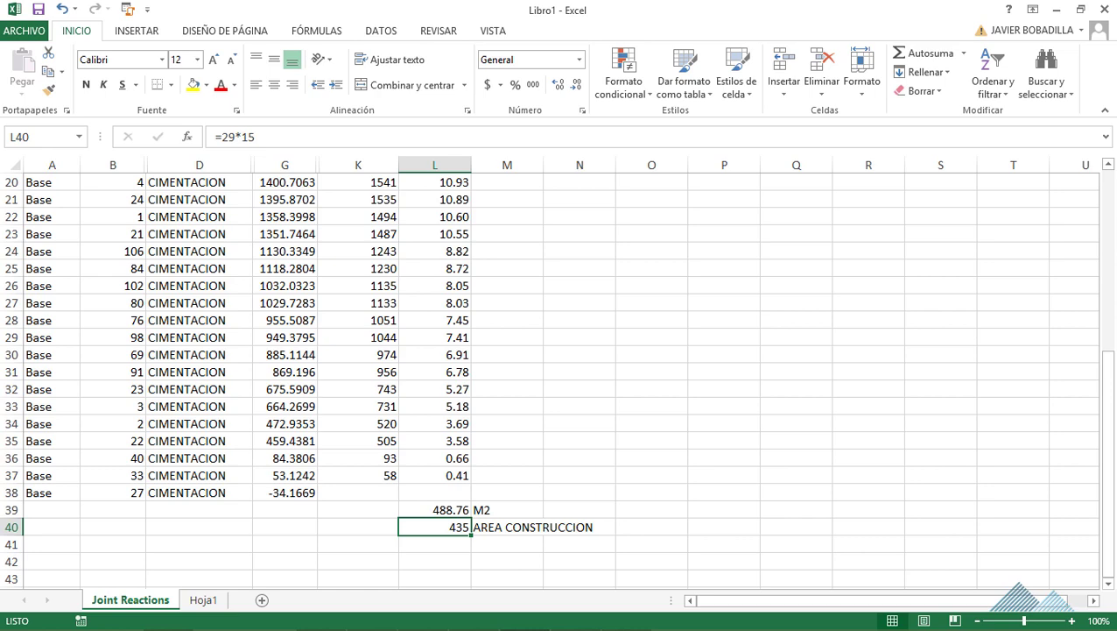
left_click_drag(1106, 437, 1106, 258)
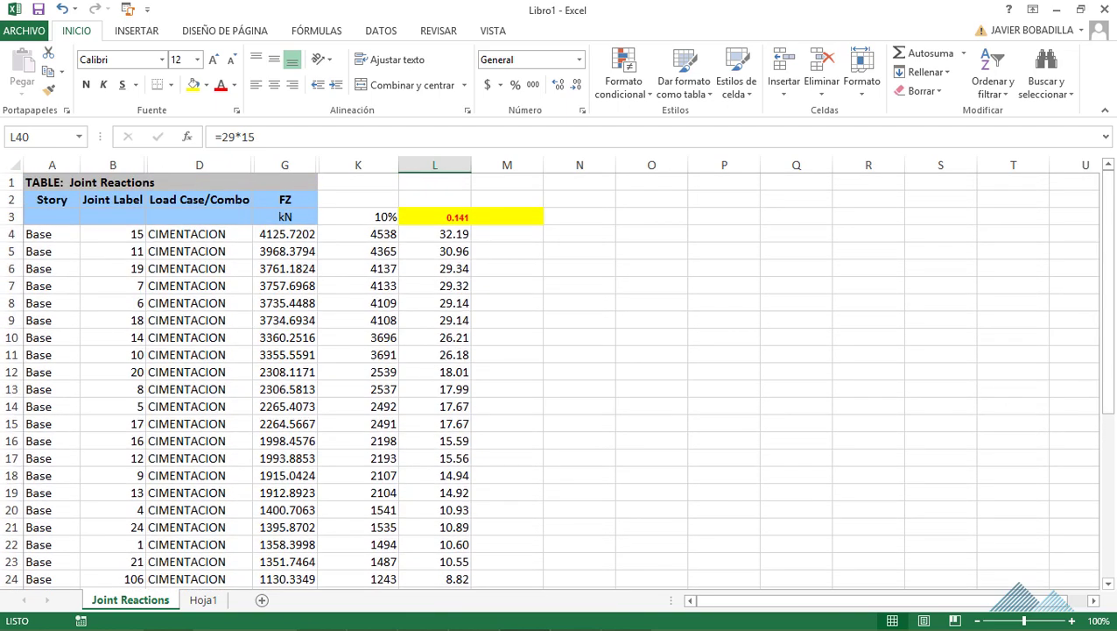
left_click_drag(1106, 258, 1106, 420)
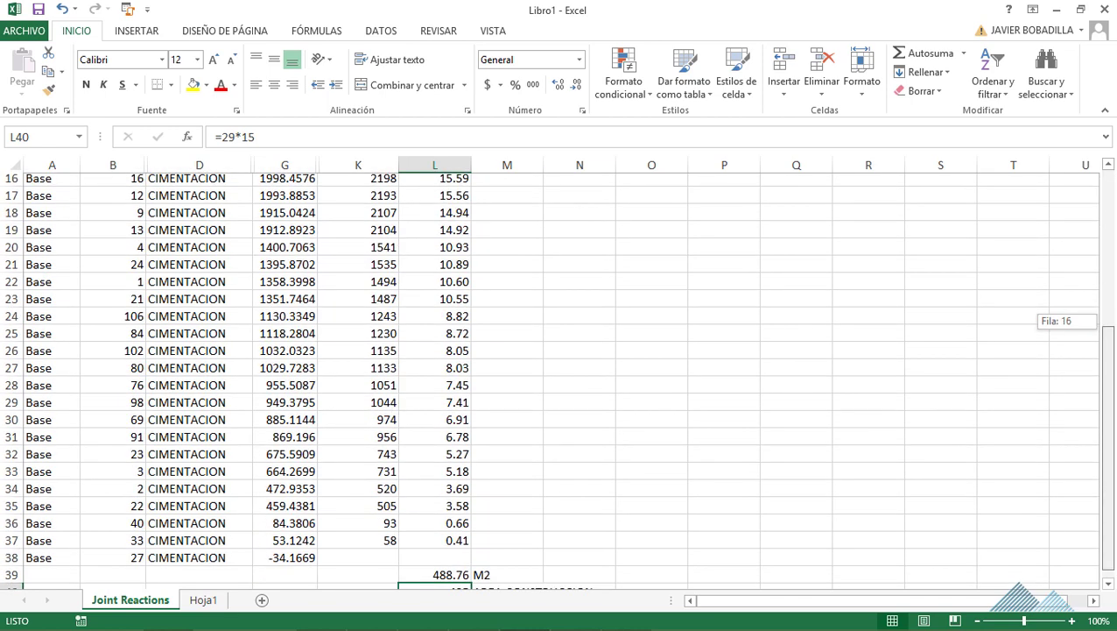
left_click(434, 562)
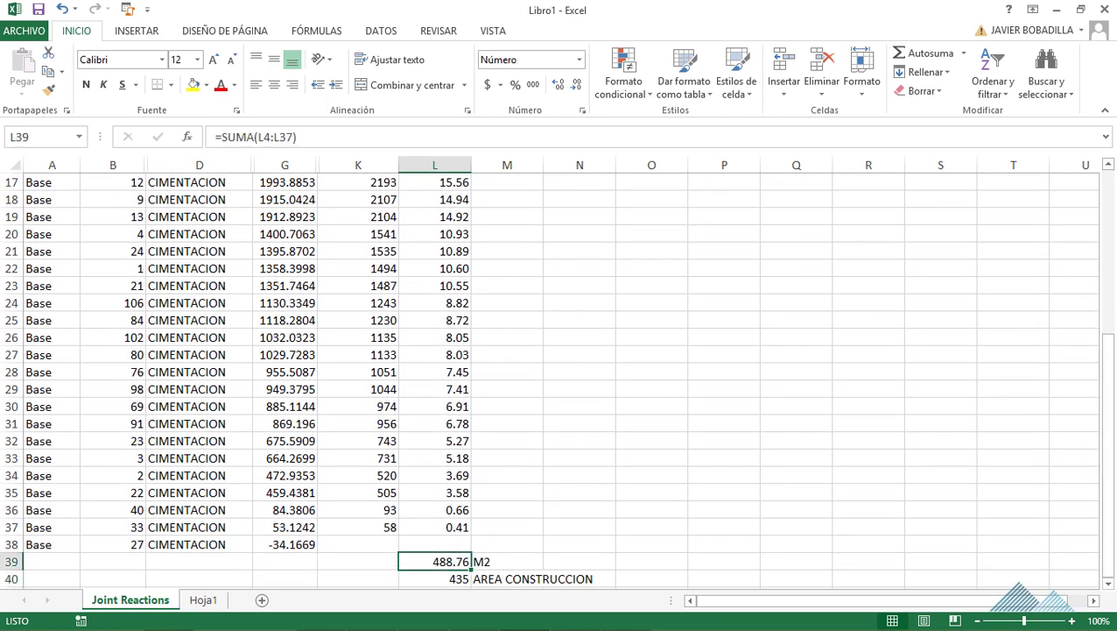
scroll(561, 376, "down", 2)
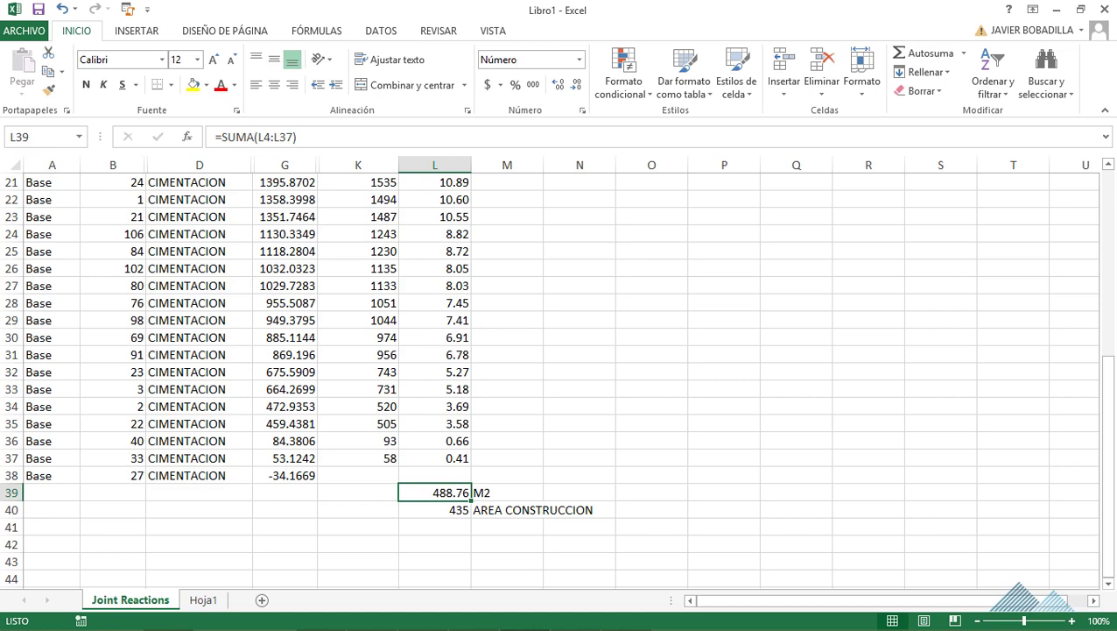
left_click_drag(1108, 464, 1108, 280)
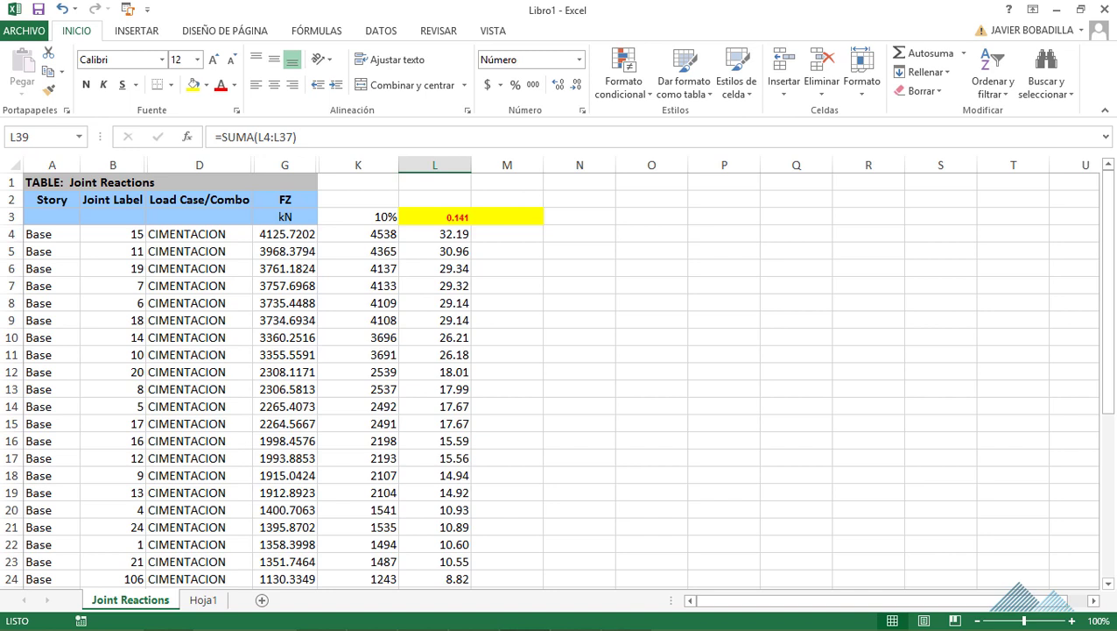
left_click_drag(1106, 342, 1106, 505)
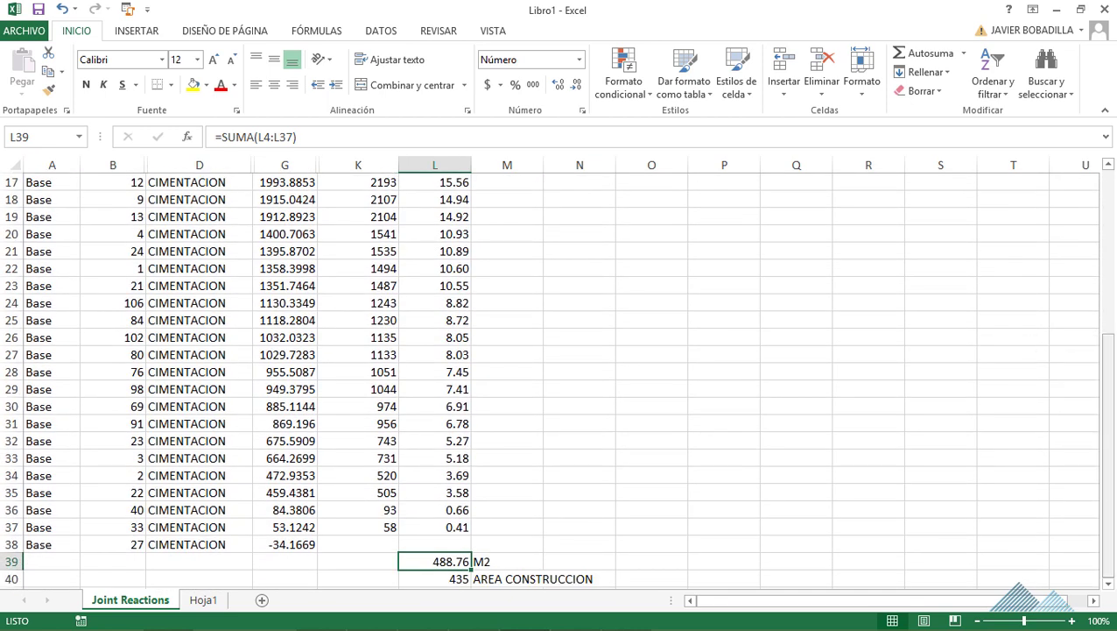
scroll(560, 376, "down", 1)
scroll(560, 377, "down", 1)
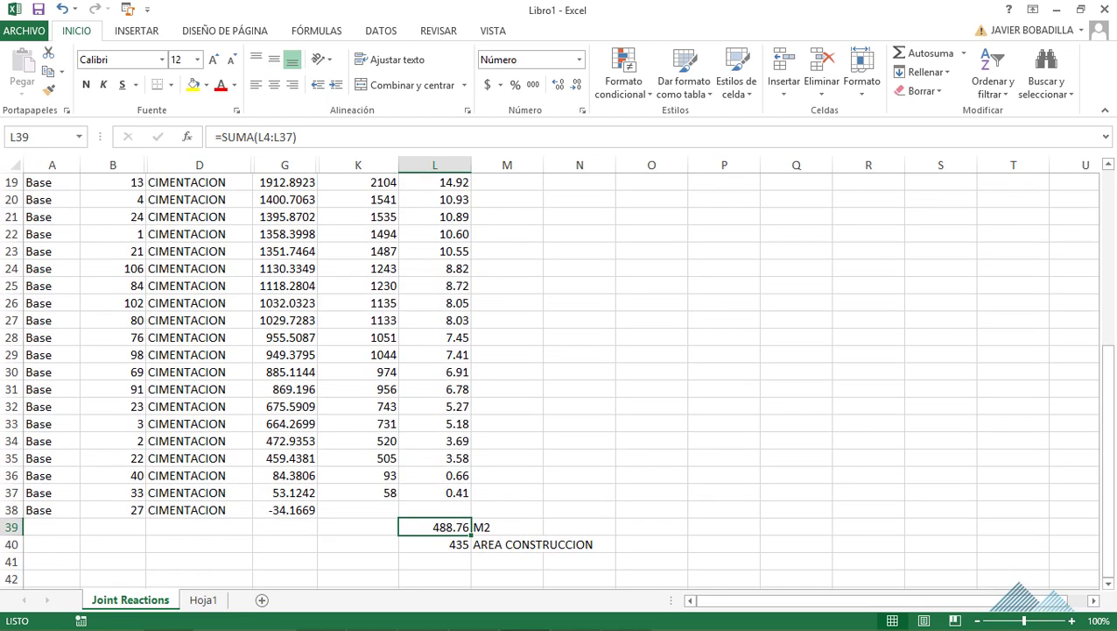
left_click(435, 544)
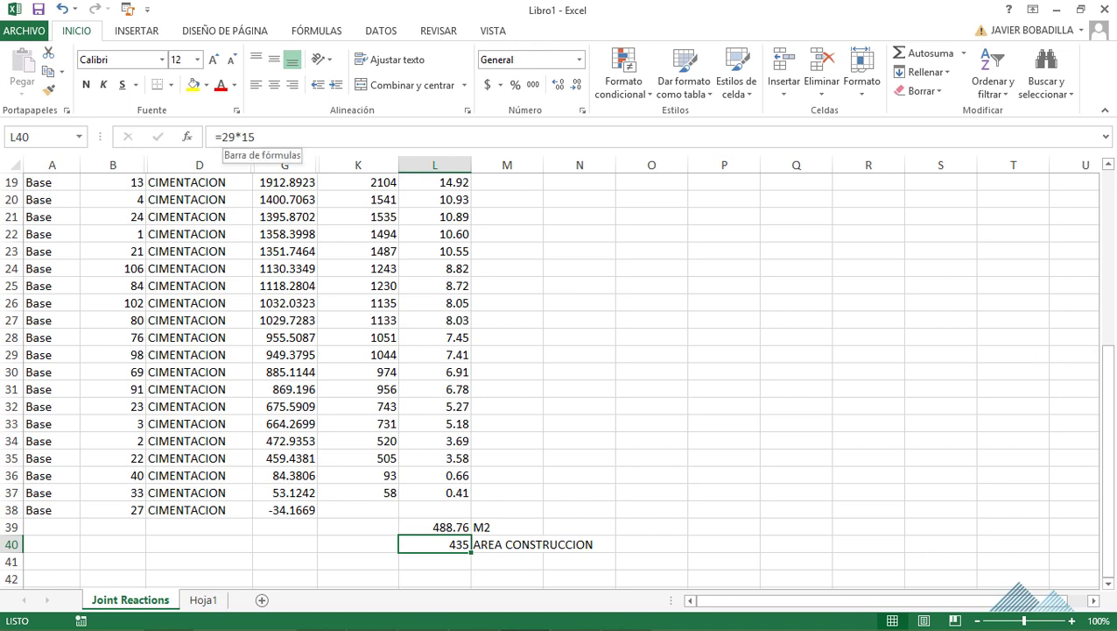
Revise L40's formula from 29*15 to =31*17 so the building area reads 527.
left_click(228, 137)
key("Right")
key("BackSpace")
key("BackSpace")
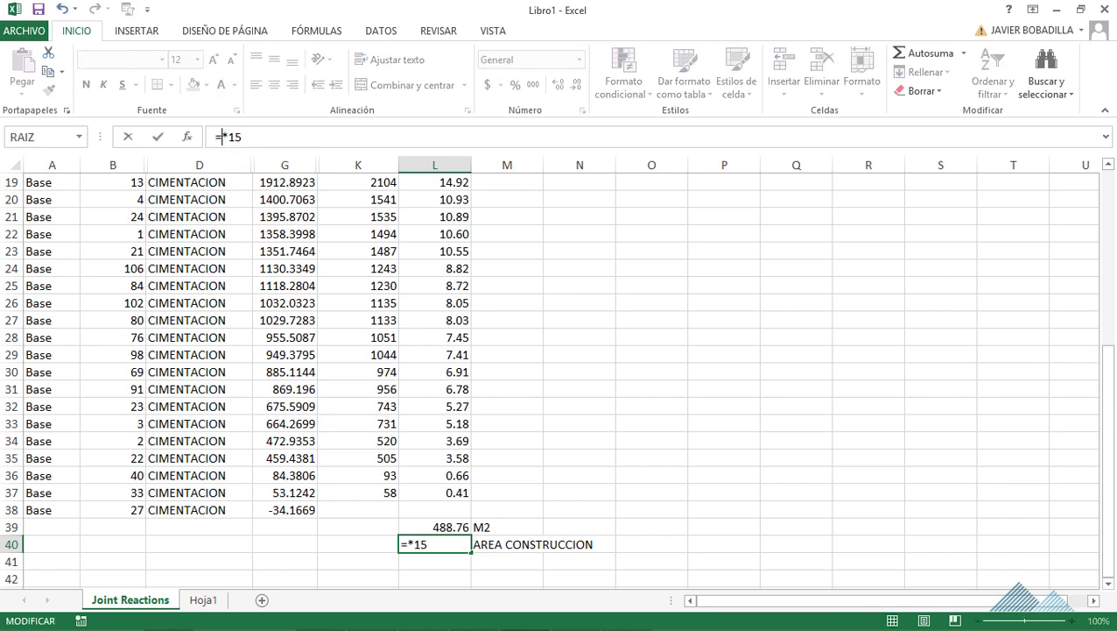
type("31")
key("End")
key("BackSpace")
type("7")
key("Return")
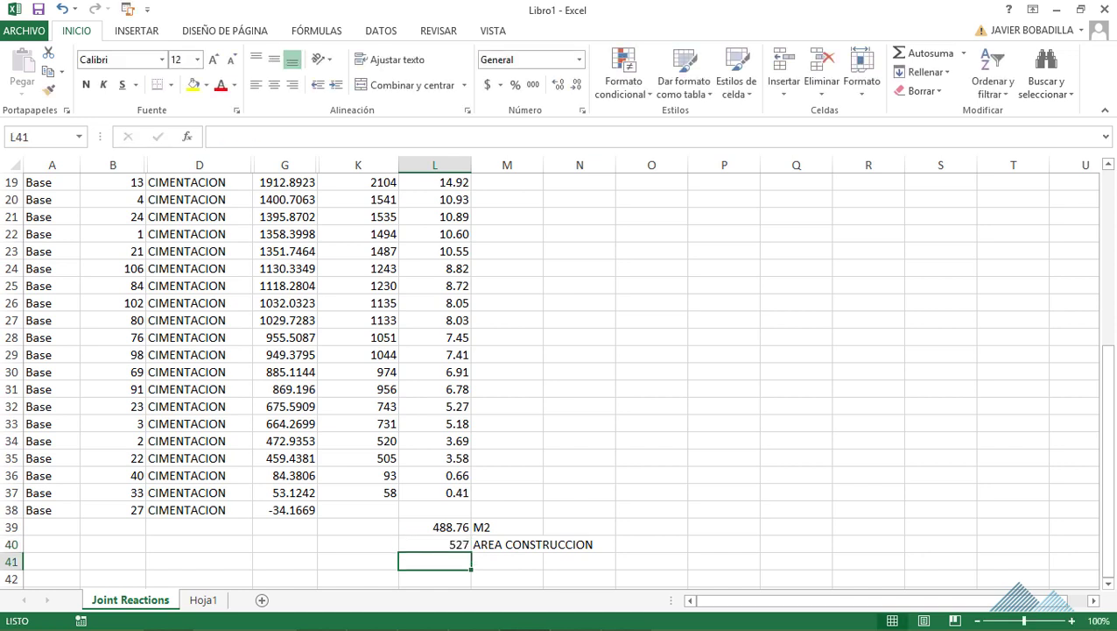
left_click(434, 544)
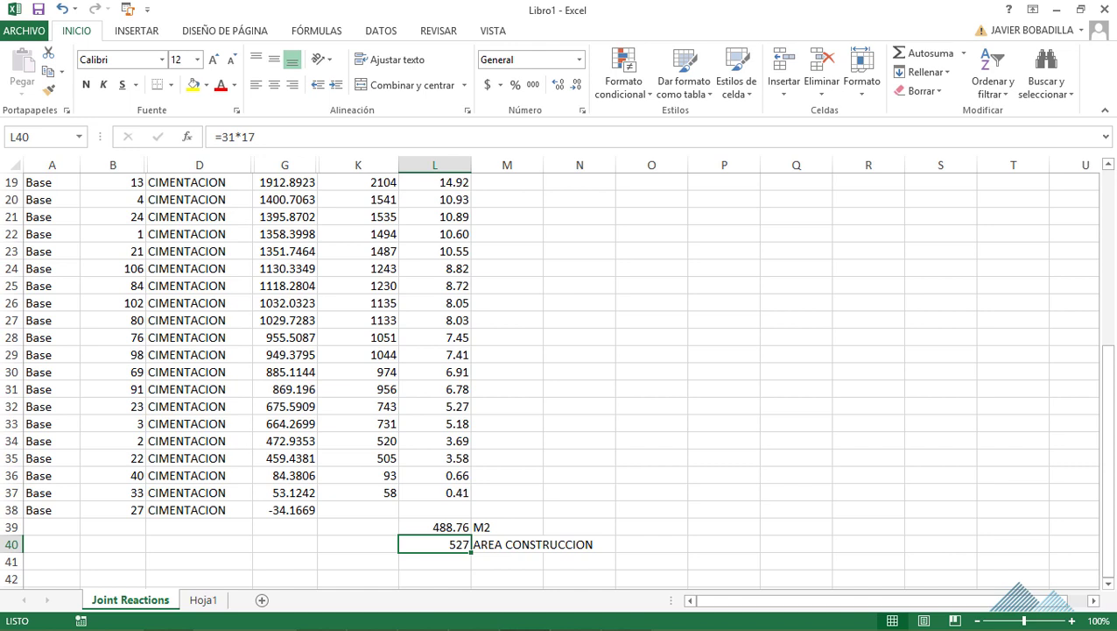
left_click_drag(1106, 389, 1105, 254)
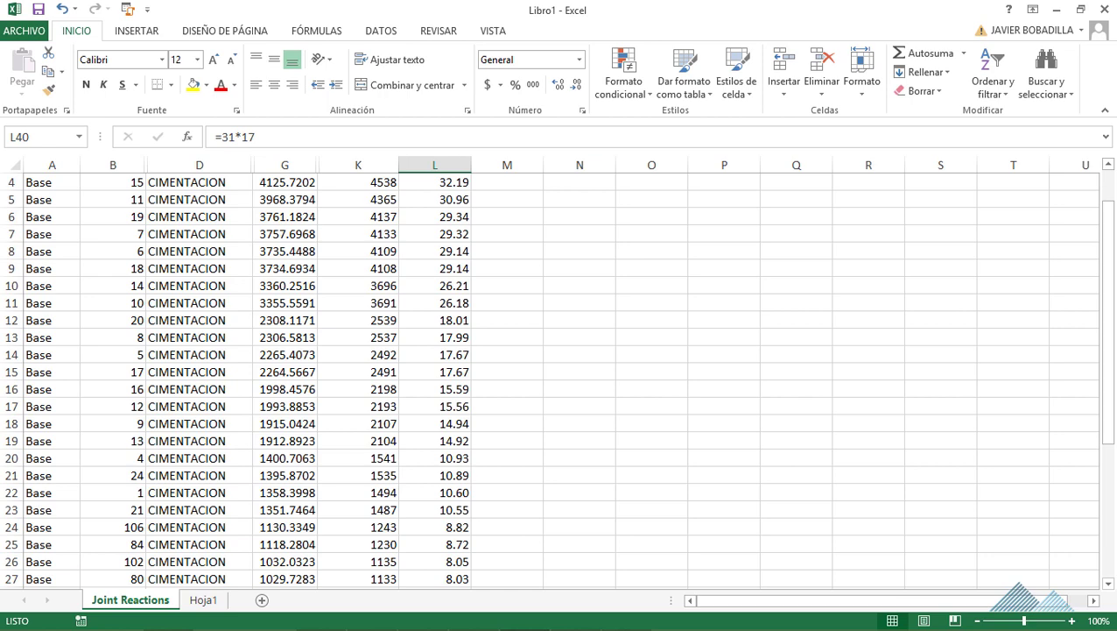
left_click_drag(1106, 254, 1105, 224)
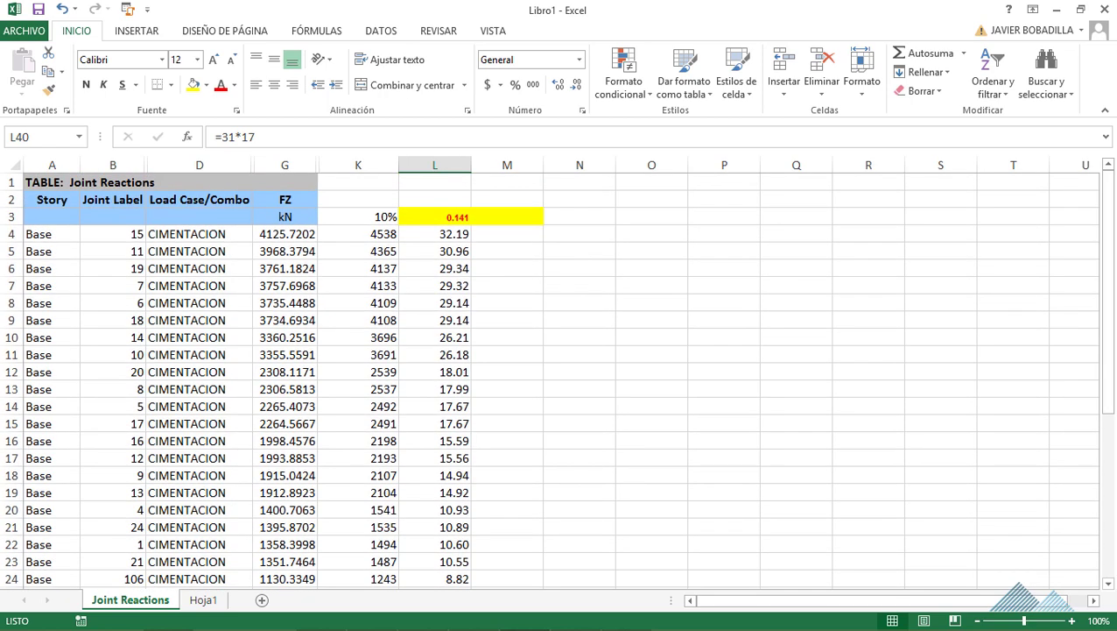